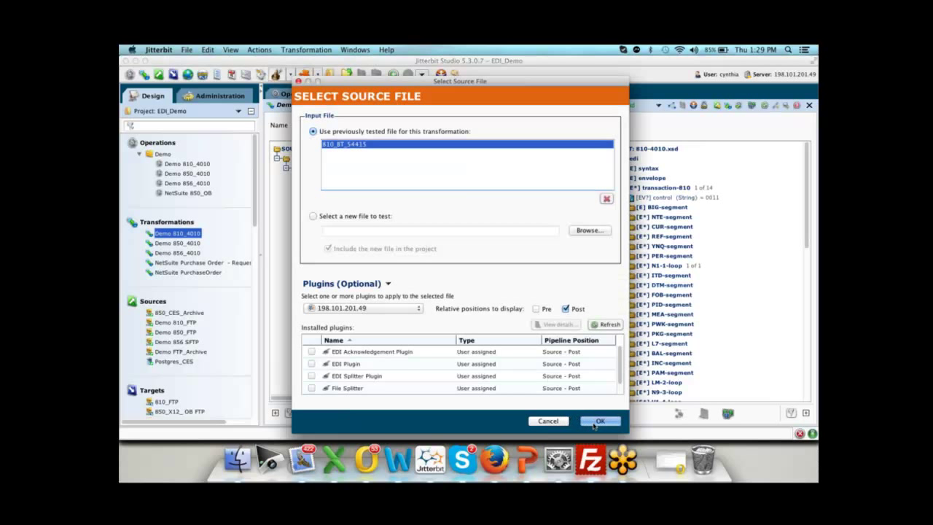
Step: Load the previously tested file 810_BT_54415 as source data in the Demo 810_4010 transformation, and close the transformation
{"action": "left_click", "coordinate": [603, 421]}
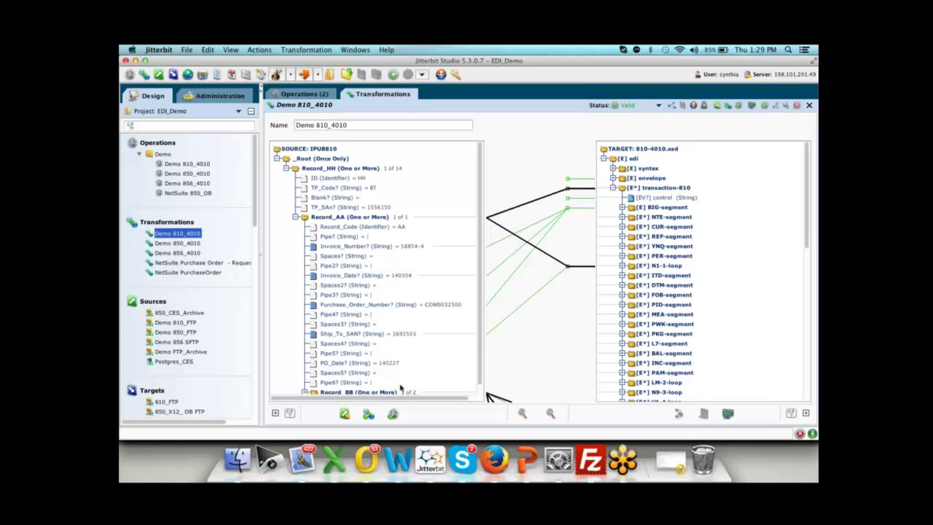
{"action": "left_click", "coordinate": [368, 414]}
{"action": "left_click", "coordinate": [809, 106]}
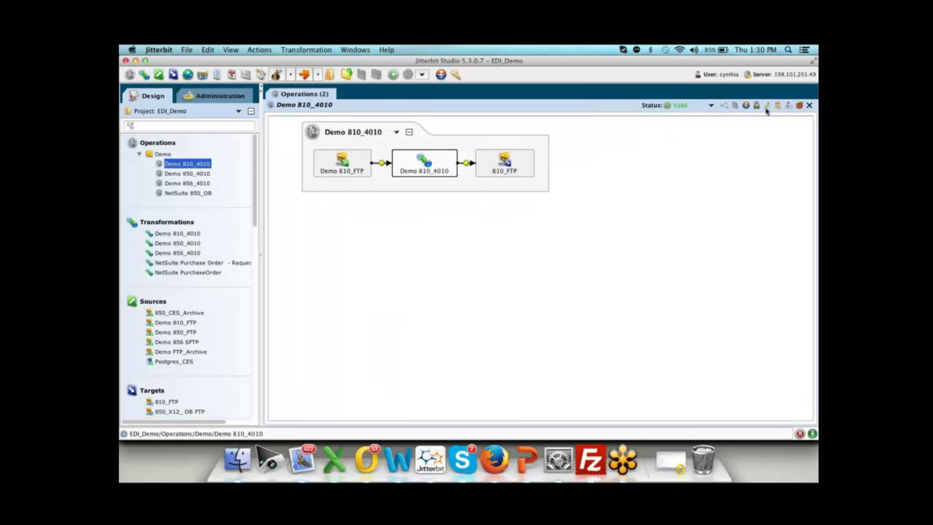
Step: Open the Demo 850_4010 operation and the transformation it contains
{"action": "double_click", "coordinate": [199, 175]}
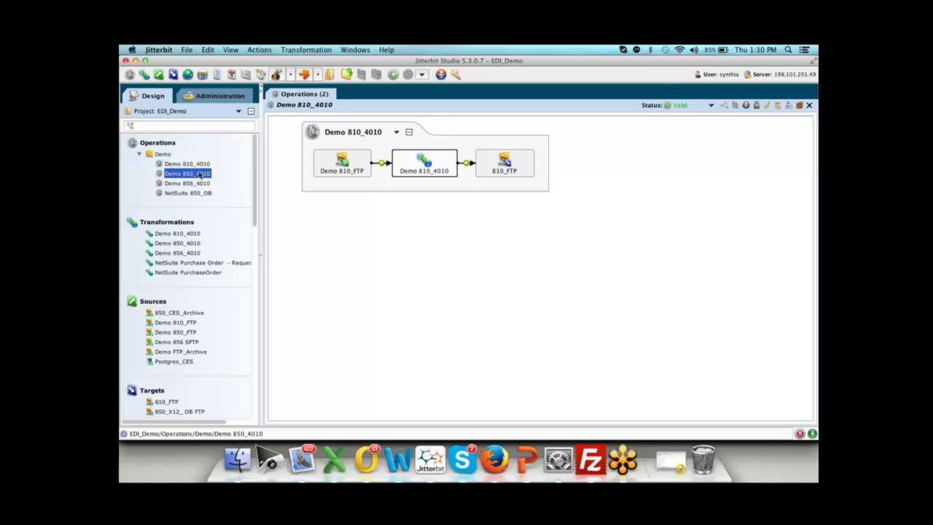
{"action": "double_click", "coordinate": [442, 168]}
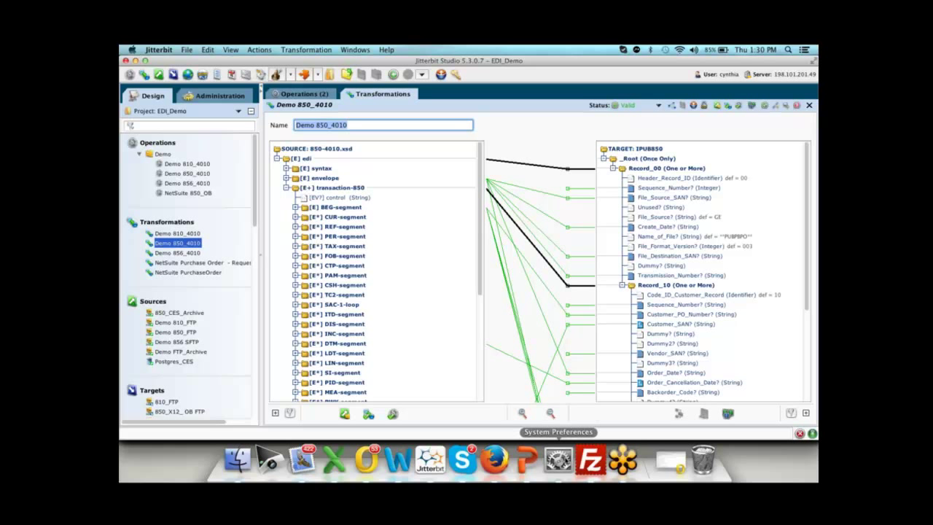
{"action": "left_click", "coordinate": [623, 459]}
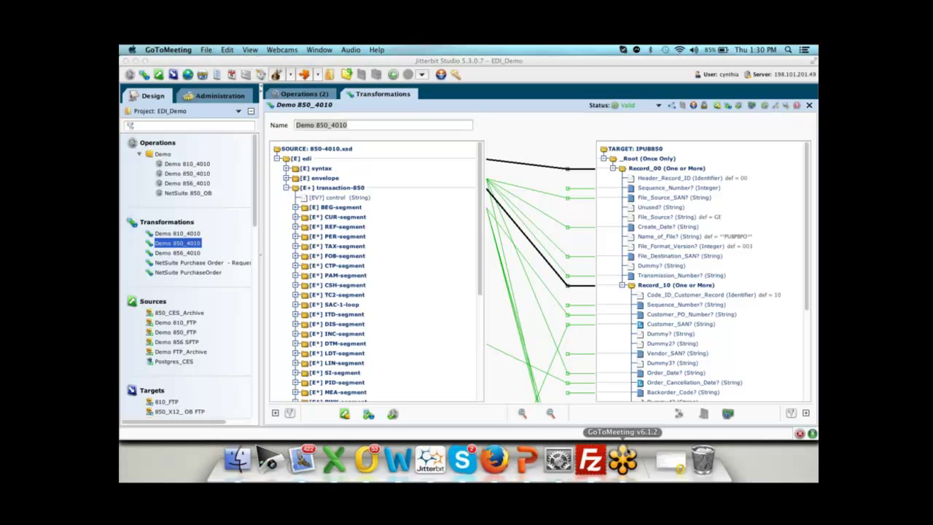
{"action": "left_click", "coordinate": [624, 456]}
{"action": "left_click", "coordinate": [178, 50]}
{"action": "left_click", "coordinate": [153, 51]}
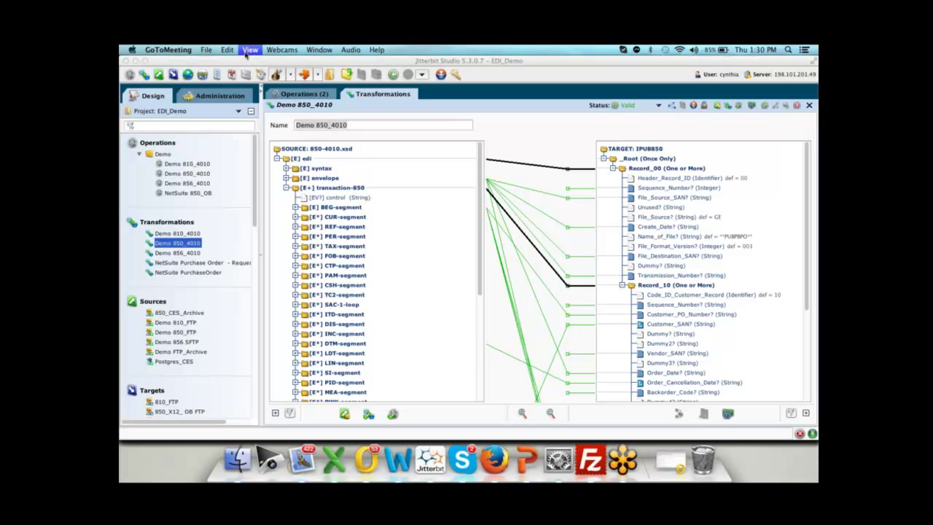
{"action": "left_click", "coordinate": [144, 64]}
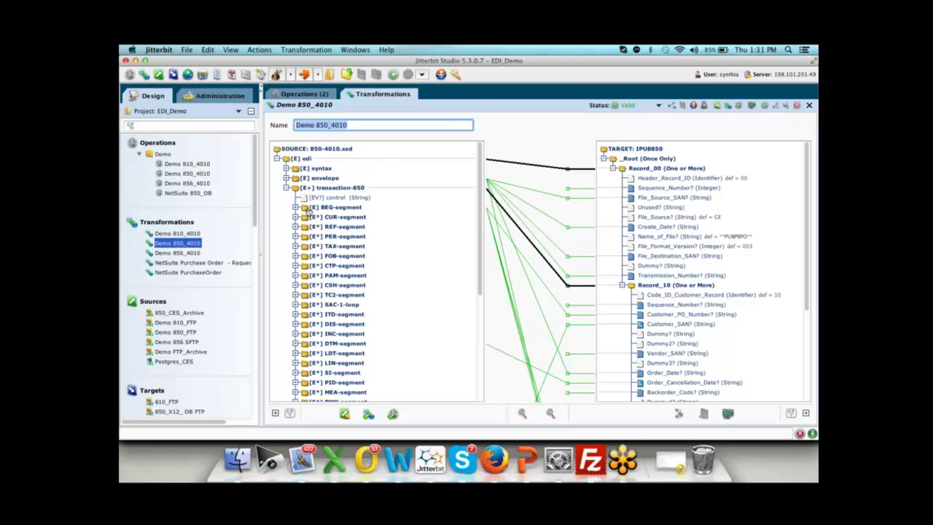
Step: Map the BEG-6 field of the source BEG-segment to the Dummy? field under target Record_10, and remove that mapping again
{"action": "left_click", "coordinate": [295, 208]}
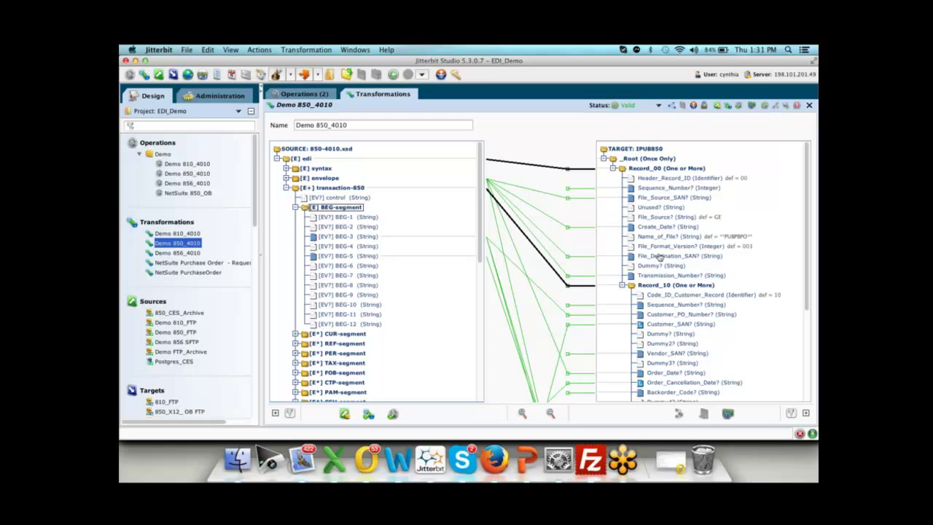
{"action": "scroll", "coordinate": [660, 256], "scroll_direction": "down", "scroll_amount": 1}
{"action": "scroll", "coordinate": [660, 257], "scroll_direction": "down", "scroll_amount": 6}
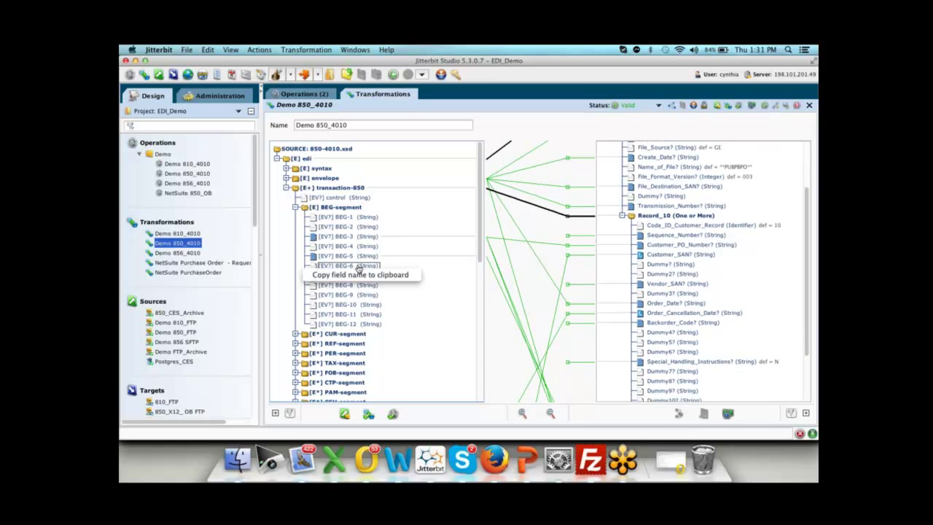
{"action": "left_click_drag", "start_coordinate": [358, 271], "coordinate": [683, 263]}
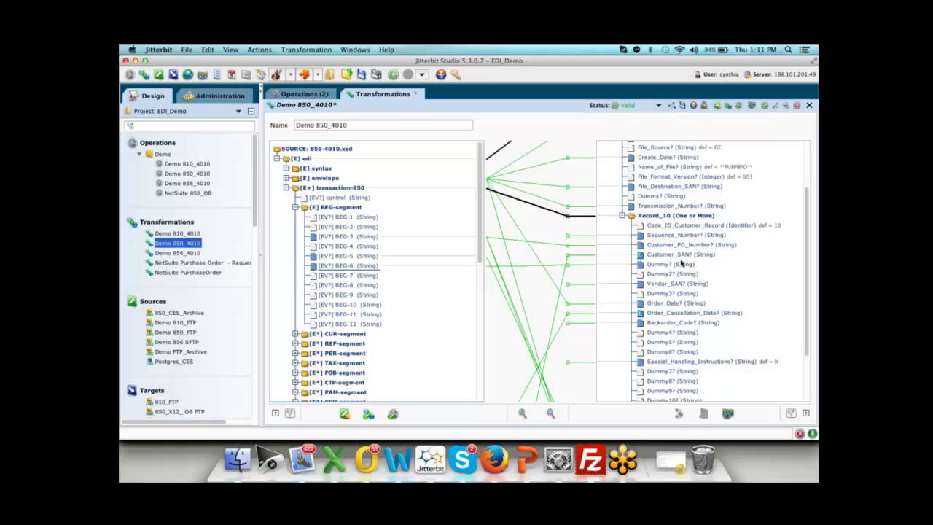
{"action": "right_click", "coordinate": [634, 267]}
{"action": "left_click", "coordinate": [649, 283]}
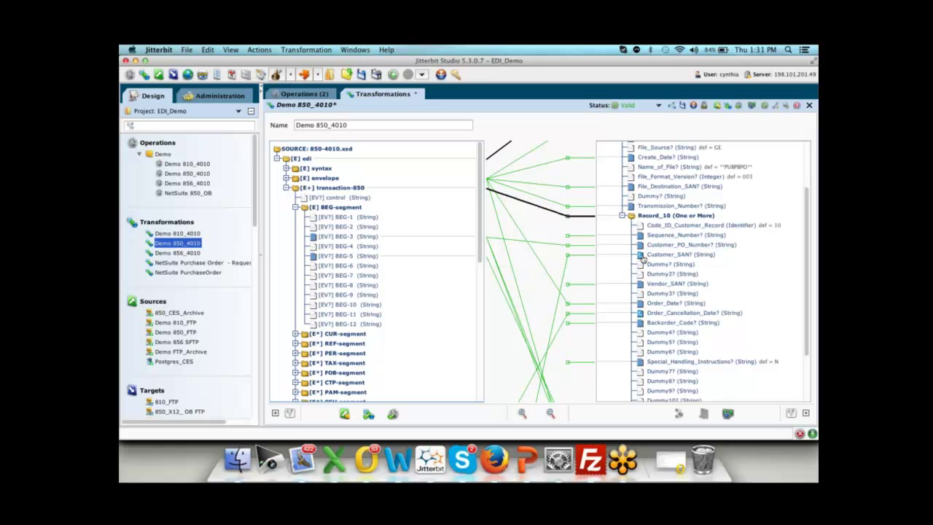
Step: Examine the Customer_SAN? field's mapping formula and the function categories available in the Formula Builder
{"action": "double_click", "coordinate": [642, 256]}
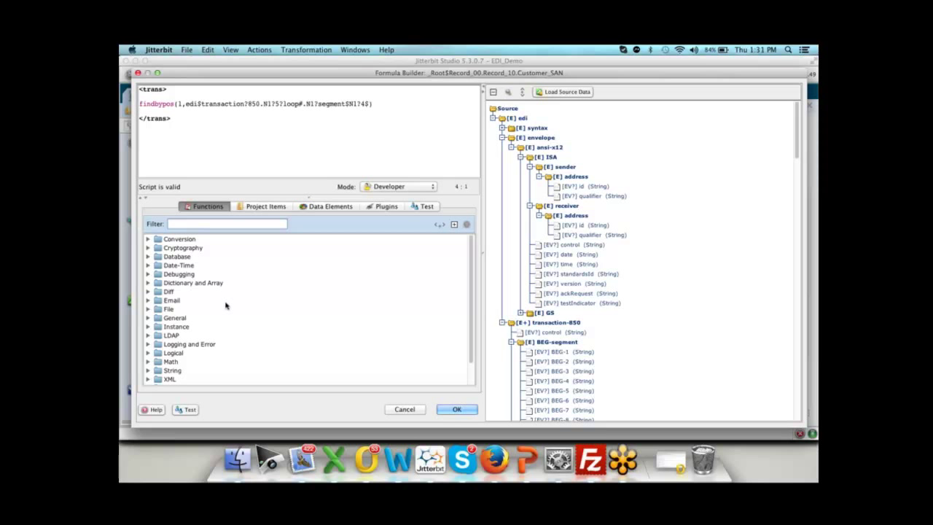
{"action": "scroll", "coordinate": [226, 305], "scroll_direction": "down", "scroll_amount": 1}
{"action": "scroll", "coordinate": [226, 305], "scroll_direction": "down", "scroll_amount": 2}
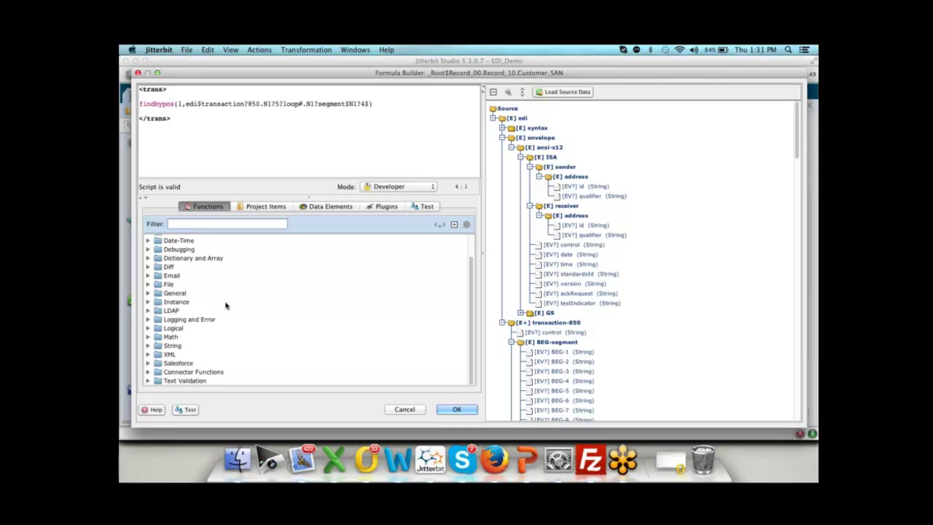
{"action": "scroll", "coordinate": [226, 306], "scroll_direction": "up", "scroll_amount": 3}
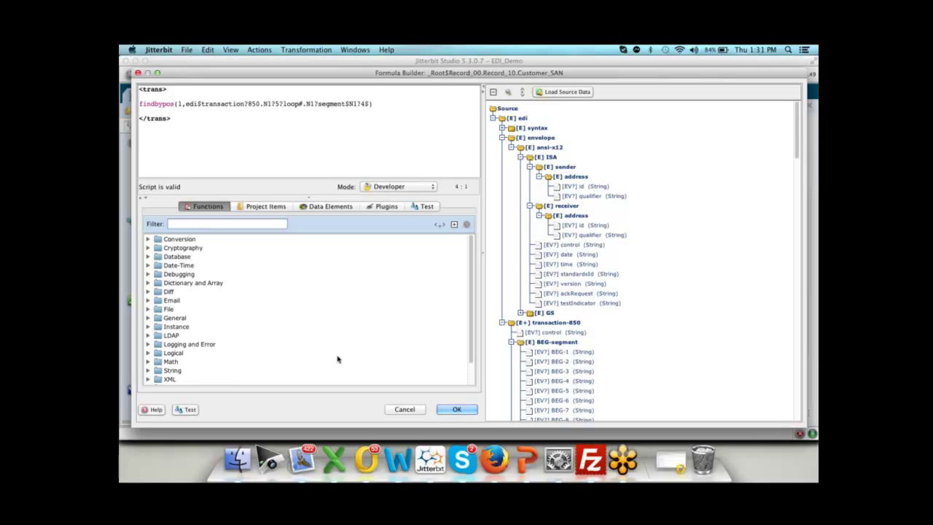
{"action": "left_click", "coordinate": [450, 409]}
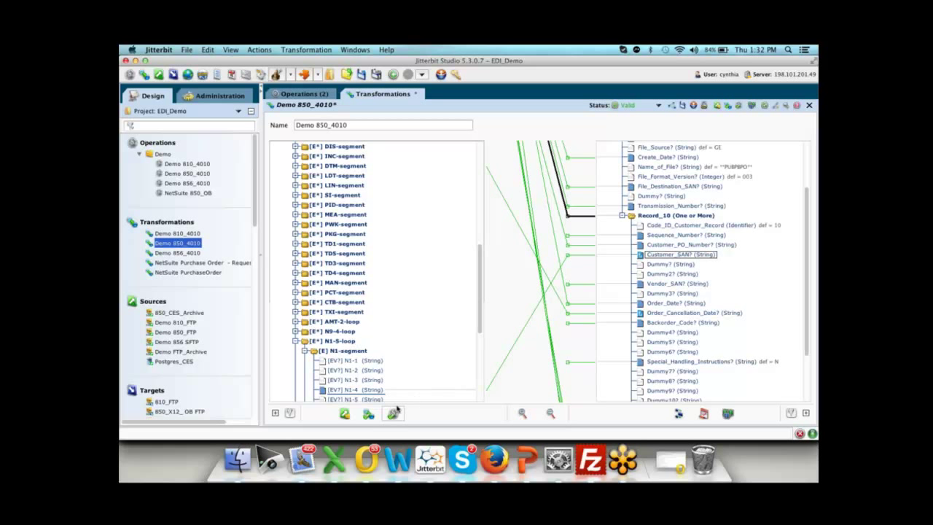
Step: Close the Demo 850_4010 transformation without saving its changes
{"action": "scroll", "coordinate": [350, 309], "scroll_direction": "up", "scroll_amount": 5}
{"action": "scroll", "coordinate": [350, 309], "scroll_direction": "up", "scroll_amount": 8}
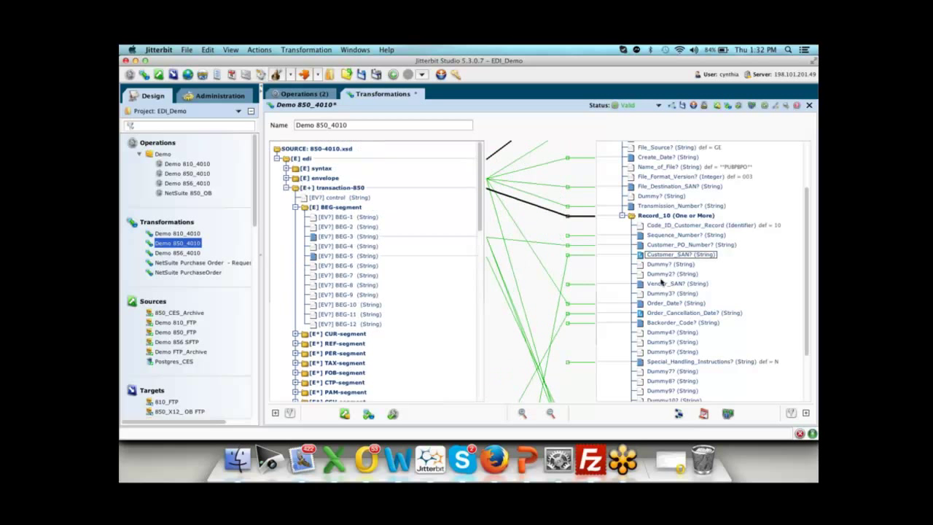
{"action": "scroll", "coordinate": [768, 189], "scroll_direction": "up", "scroll_amount": 3}
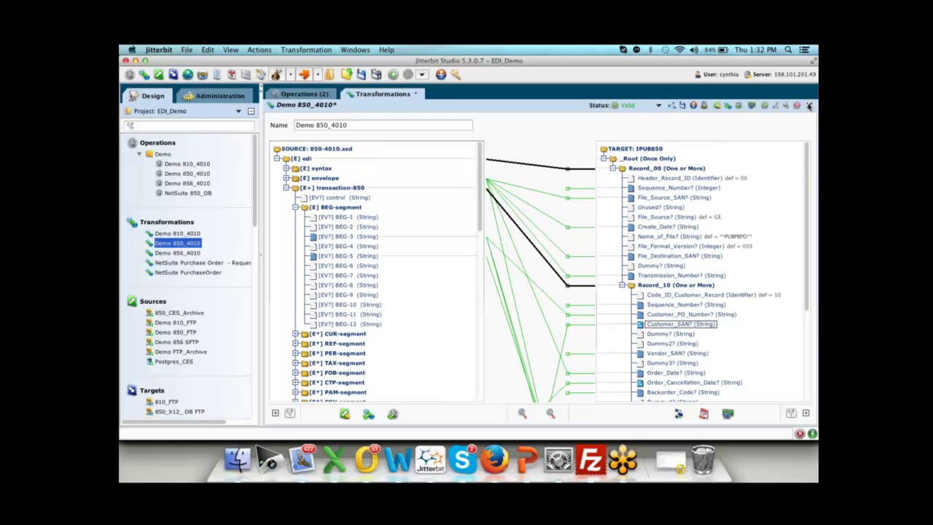
{"action": "left_click", "coordinate": [809, 106]}
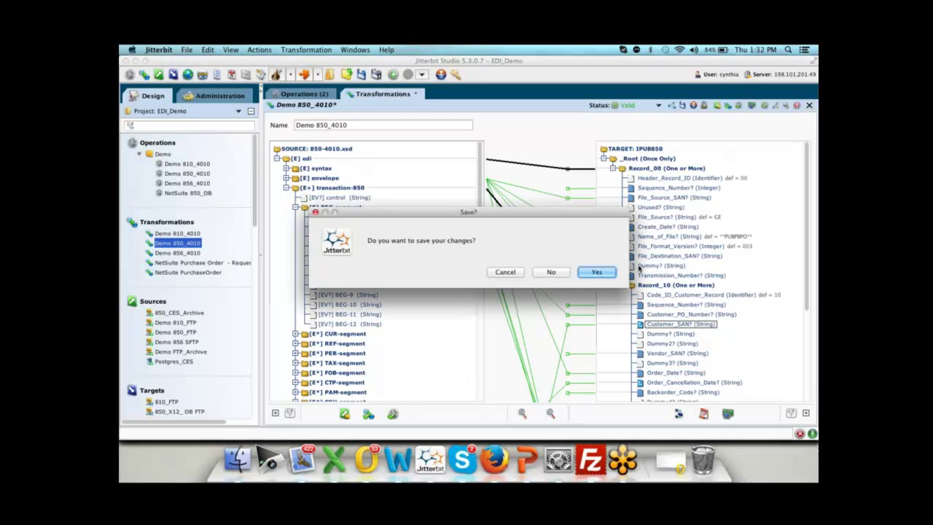
{"action": "left_click", "coordinate": [550, 272]}
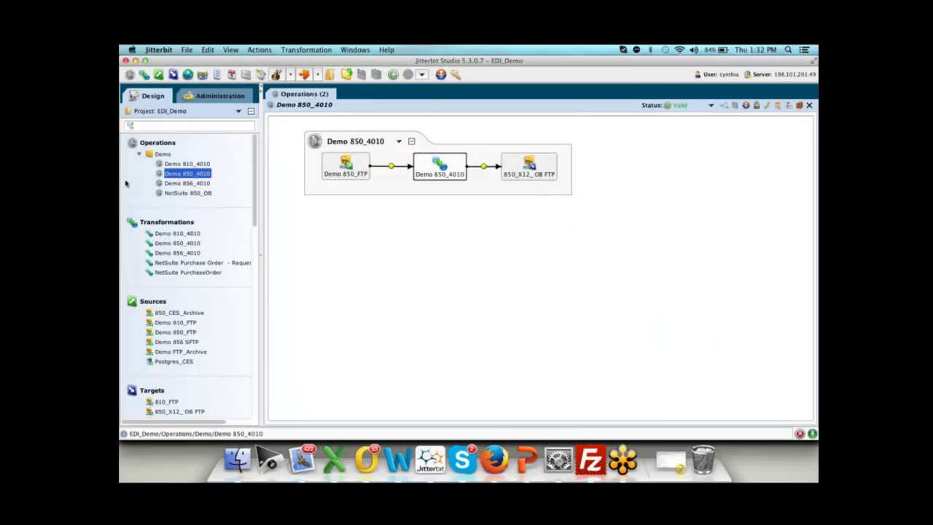
Step: Create a new operation consisting of a source, a transformation and a target
{"action": "right_click", "coordinate": [168, 146]}
{"action": "left_click", "coordinate": [180, 154]}
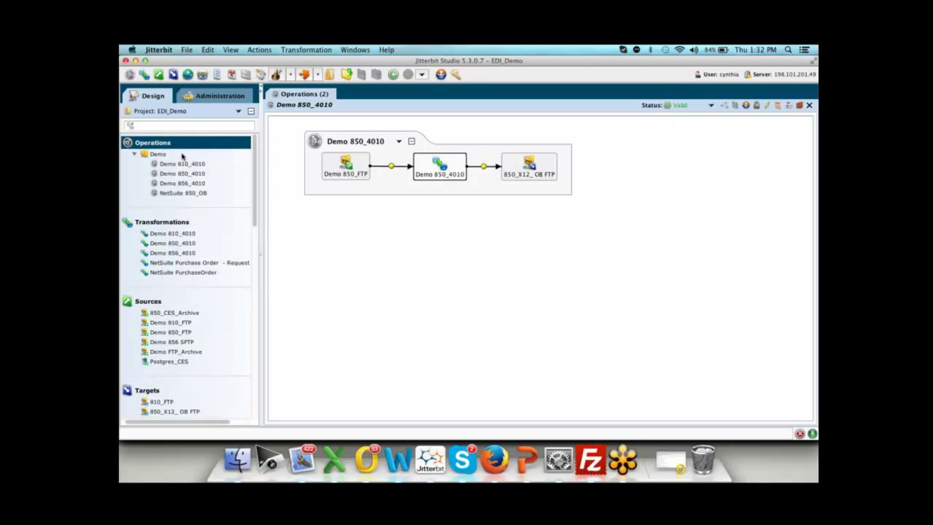
{"action": "left_click", "coordinate": [505, 407]}
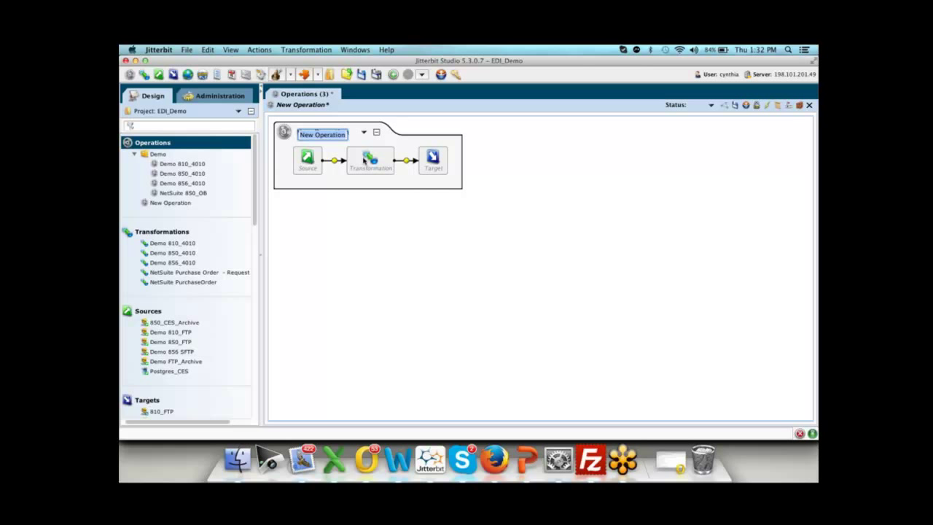
Step: Review the source types available for a new source in the operation, and discard the source unsaved
{"action": "right_click", "coordinate": [314, 164]}
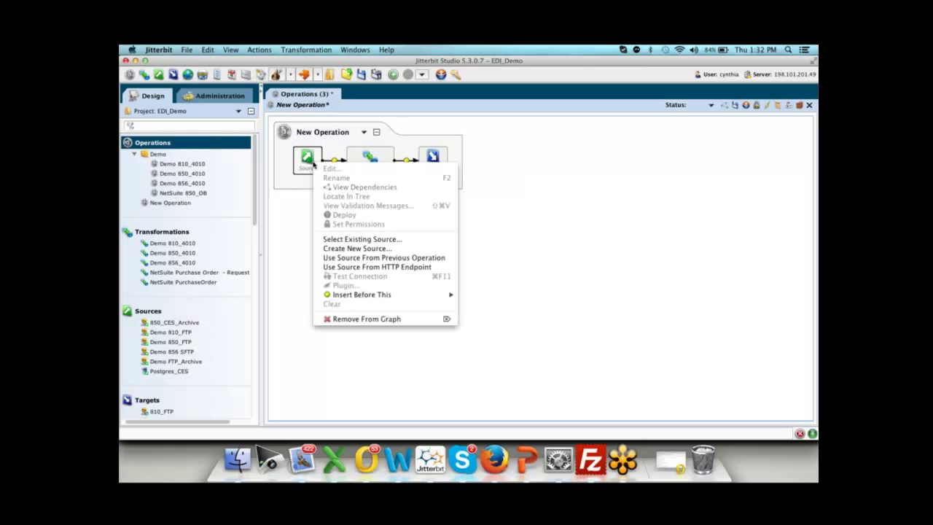
{"action": "left_click", "coordinate": [350, 248]}
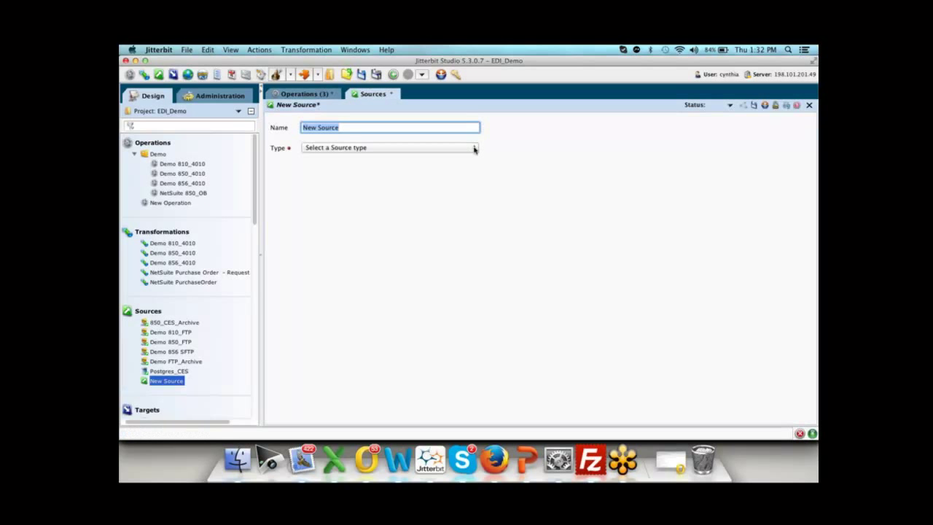
{"action": "left_click", "coordinate": [475, 148]}
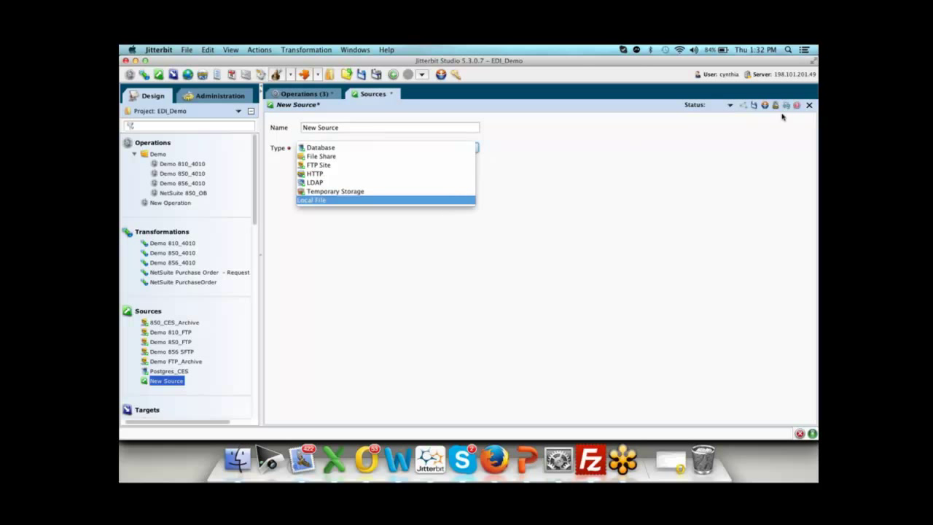
{"action": "left_click", "coordinate": [809, 105]}
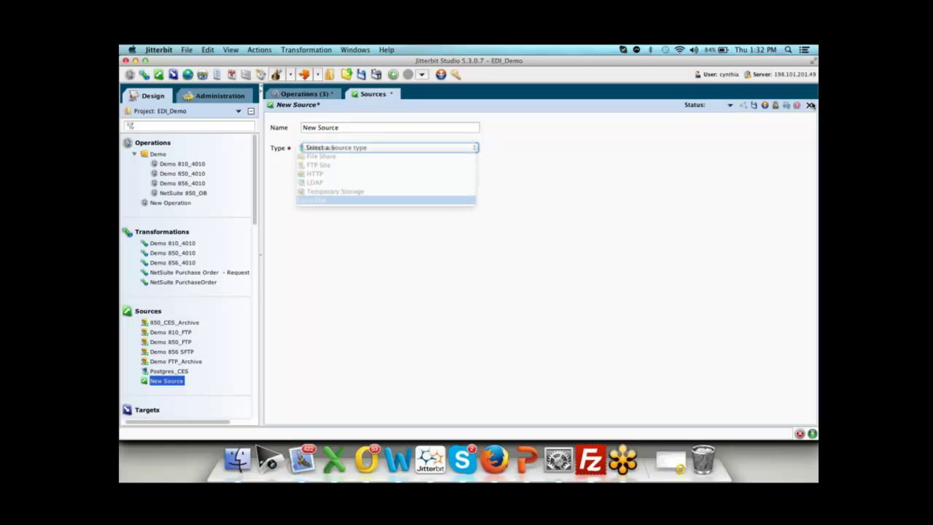
{"action": "left_click", "coordinate": [552, 272]}
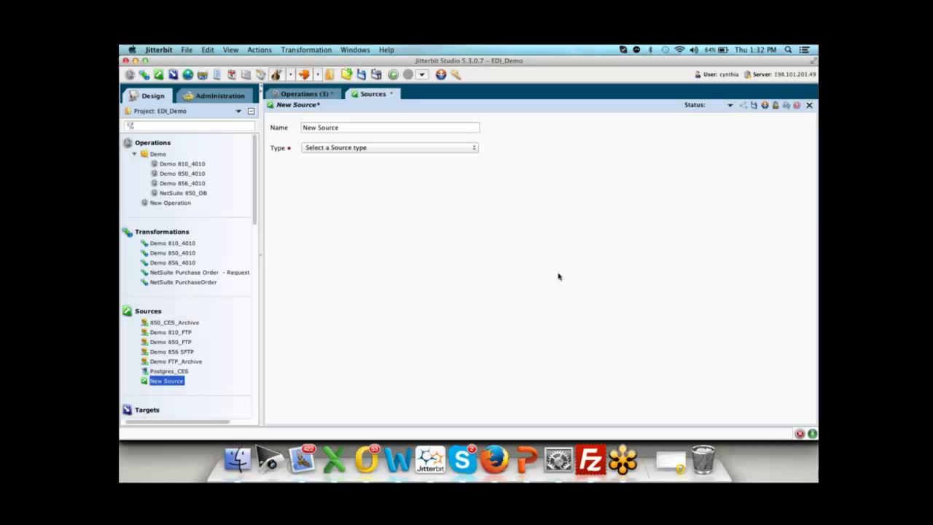
Step: Review the target types available for a new target in the operation, and discard the target unsaved
{"action": "right_click", "coordinate": [433, 160]}
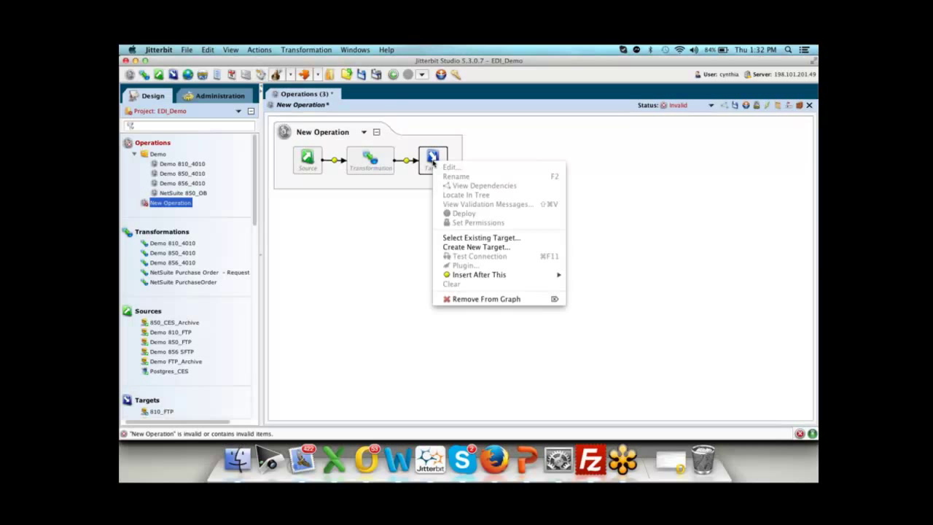
{"action": "left_click", "coordinate": [501, 247]}
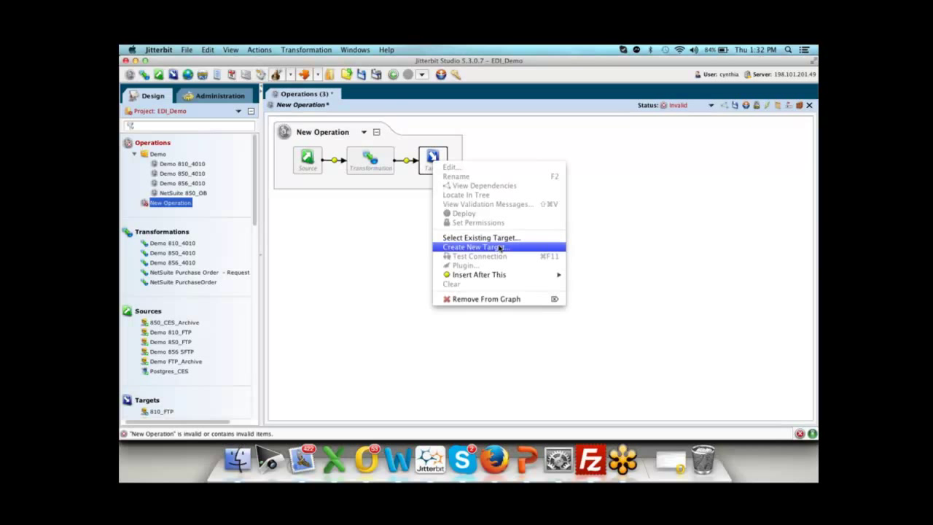
{"action": "left_click", "coordinate": [474, 148]}
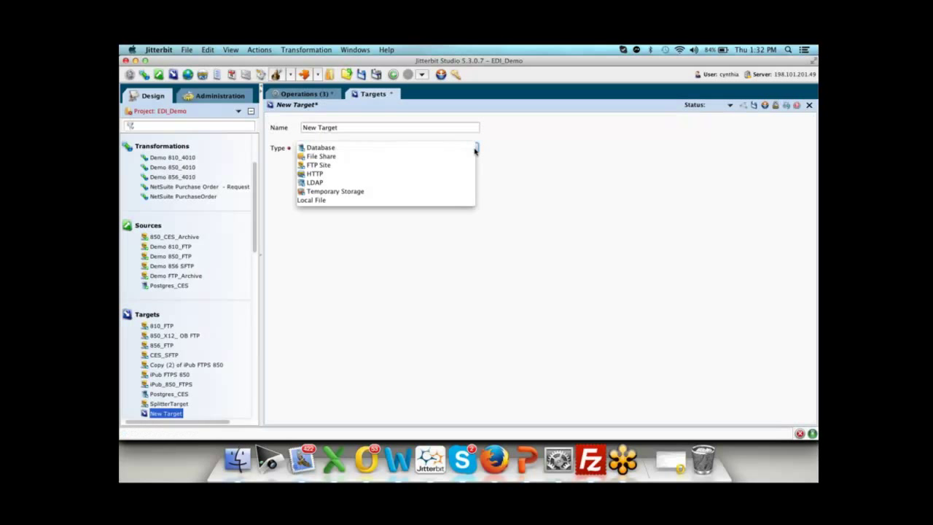
{"action": "left_click", "coordinate": [809, 106]}
{"action": "left_click", "coordinate": [552, 274]}
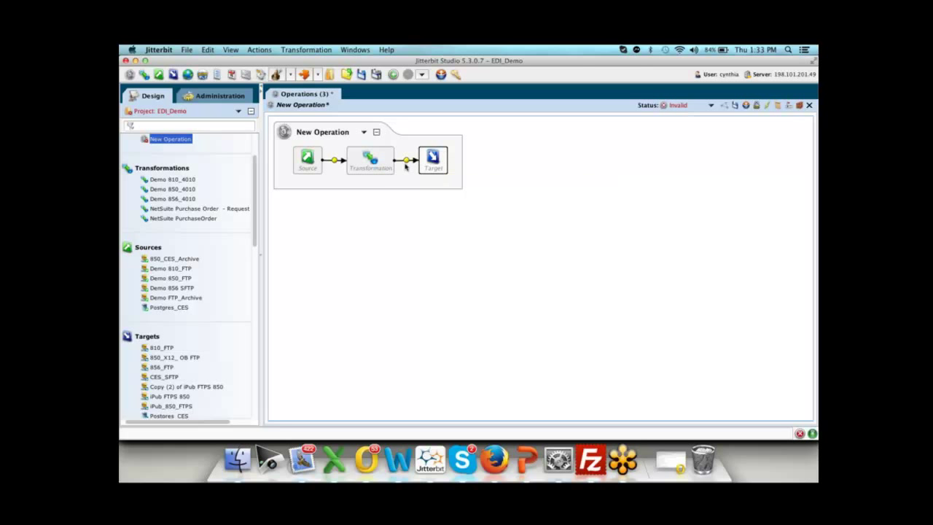
Step: Create a new transformation in the operation with EDI as the source type and Text as the target type
{"action": "double_click", "coordinate": [372, 159]}
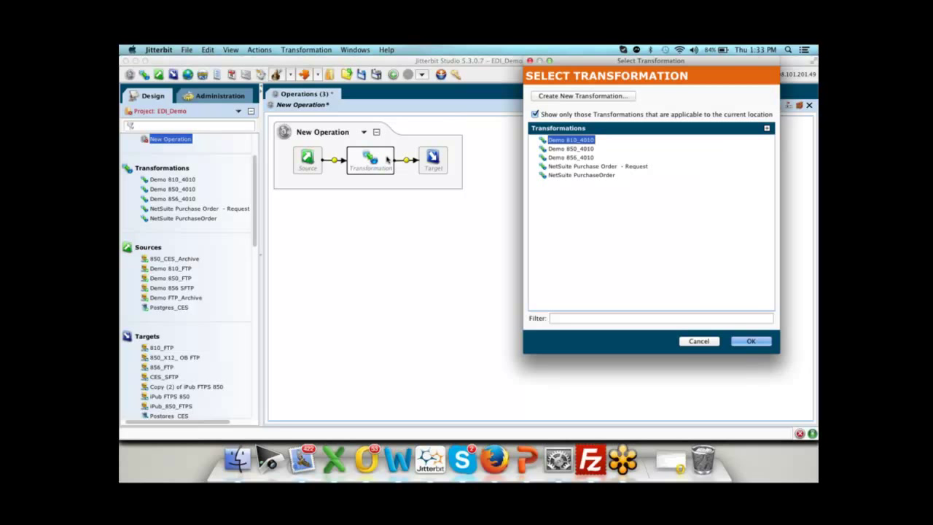
{"action": "left_click", "coordinate": [554, 97]}
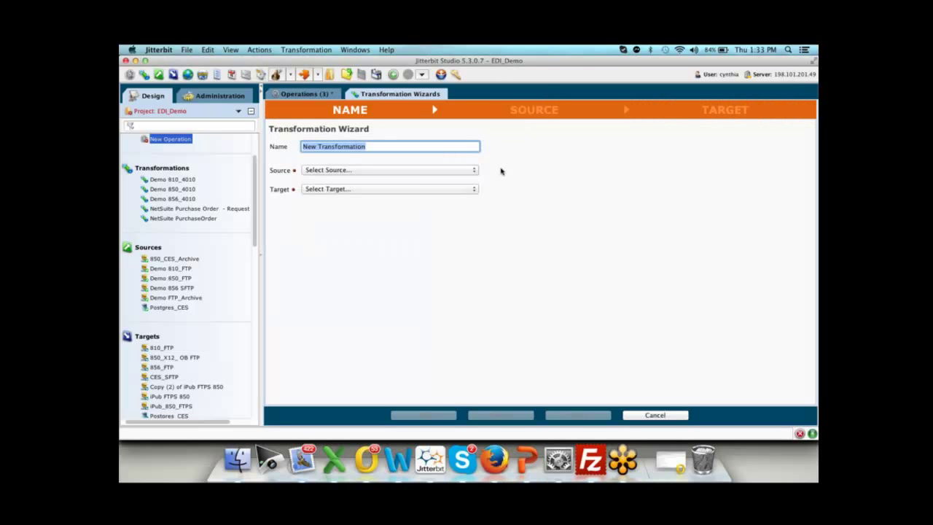
{"action": "left_click", "coordinate": [474, 170]}
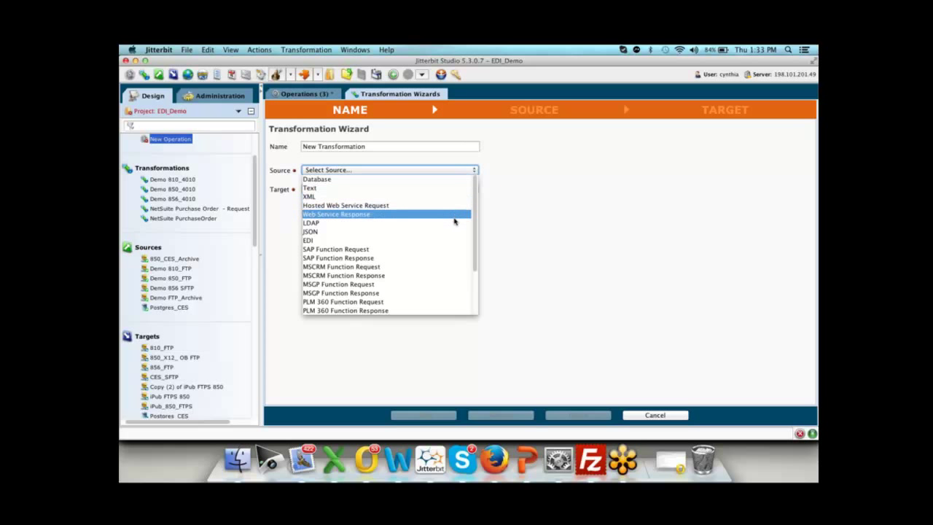
{"action": "left_click", "coordinate": [452, 241]}
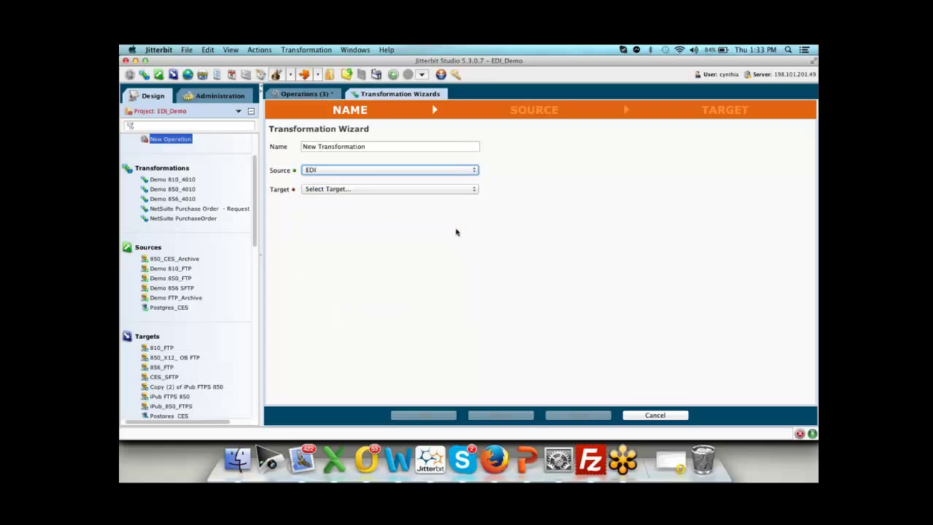
{"action": "left_click", "coordinate": [474, 189]}
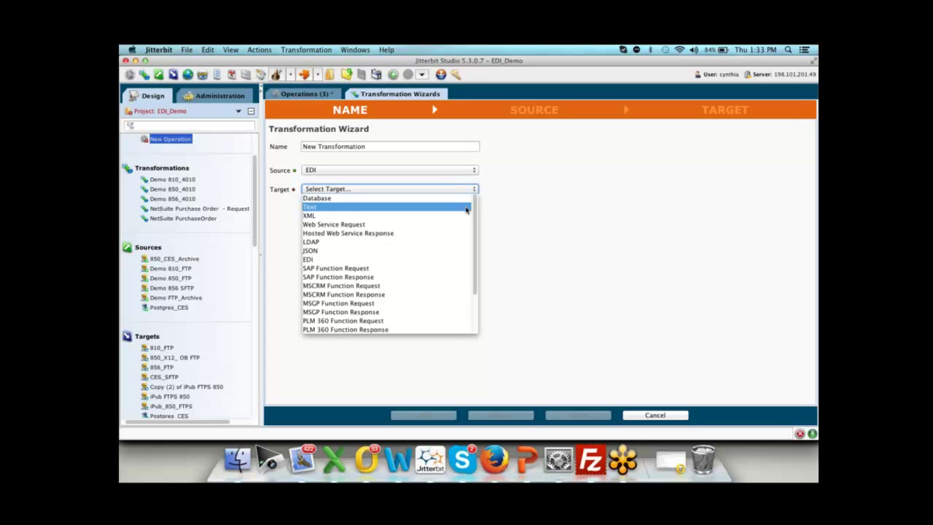
{"action": "left_click", "coordinate": [467, 209]}
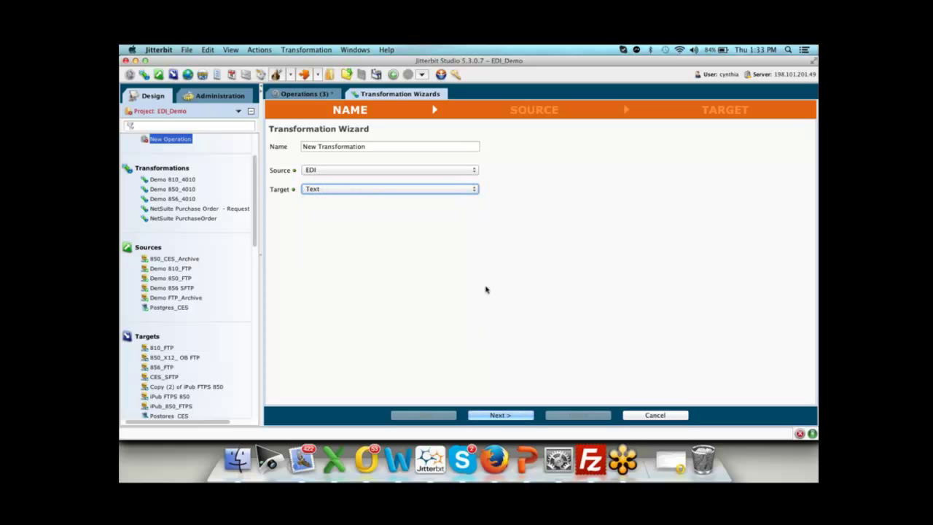
{"action": "left_click", "coordinate": [508, 415]}
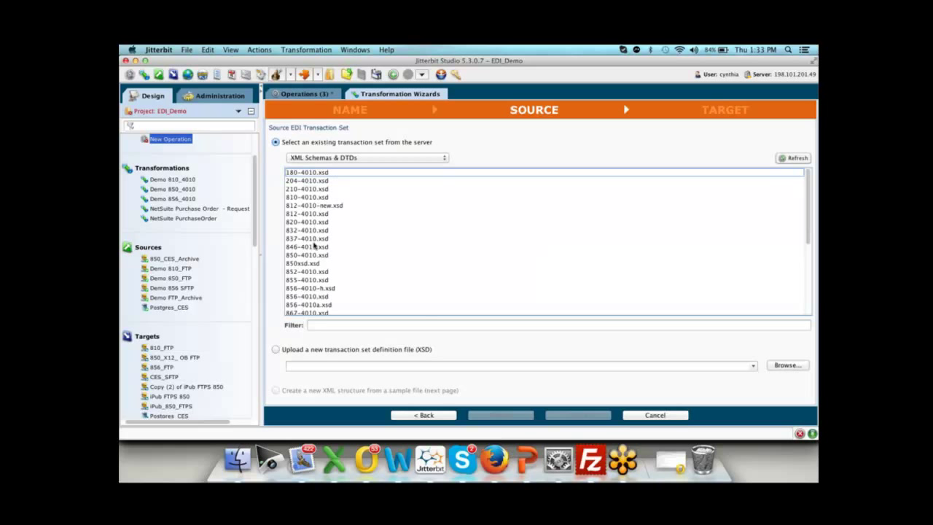
Step: Use the 850-4010.xsd transaction set as the source and the IPUB850 file format as the target, and finish the transformation
{"action": "left_click", "coordinate": [316, 257]}
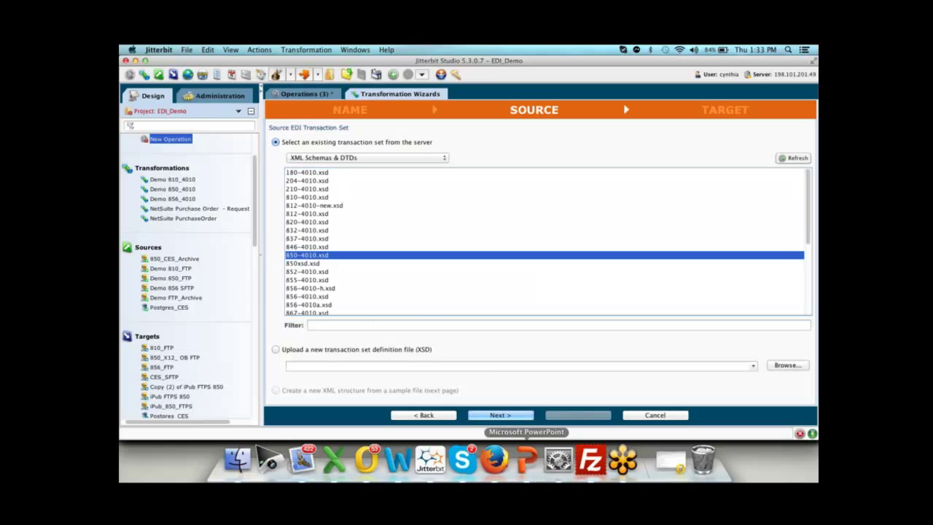
{"action": "left_click", "coordinate": [509, 417]}
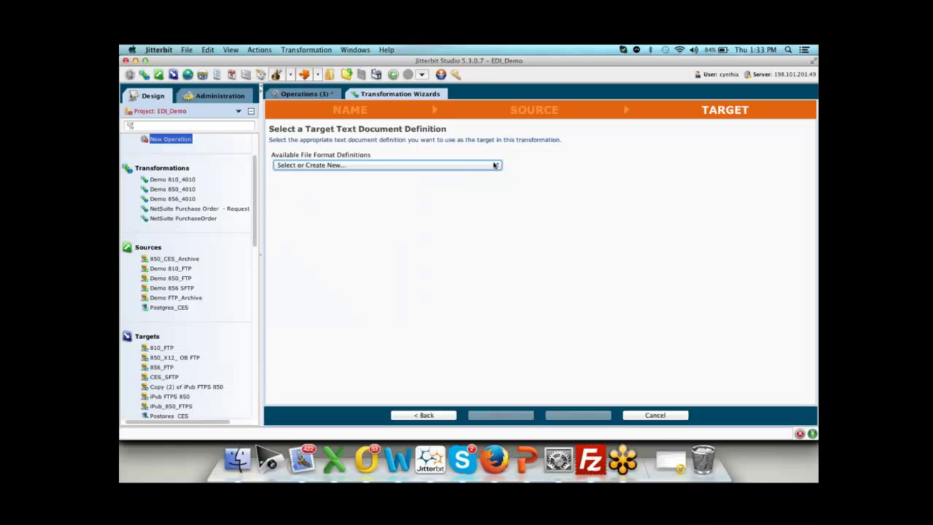
{"action": "left_click", "coordinate": [497, 165]}
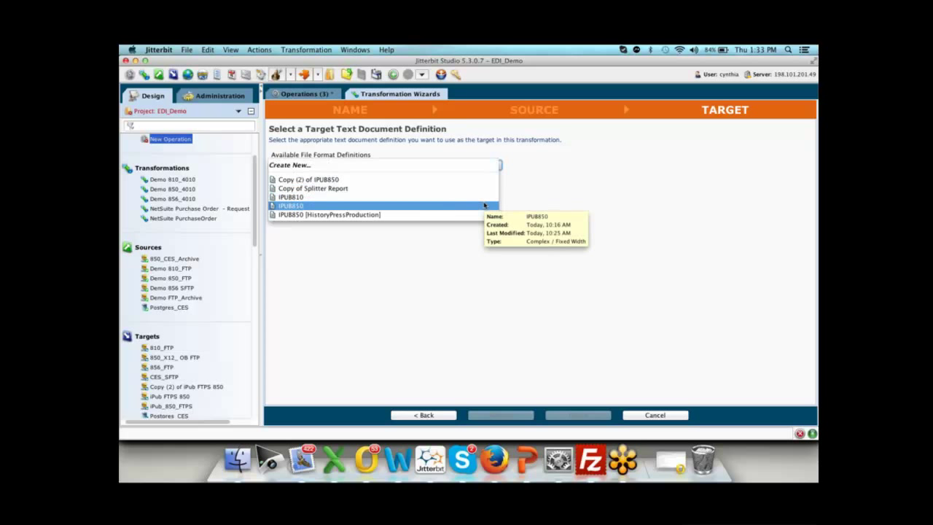
{"action": "left_click", "coordinate": [487, 205]}
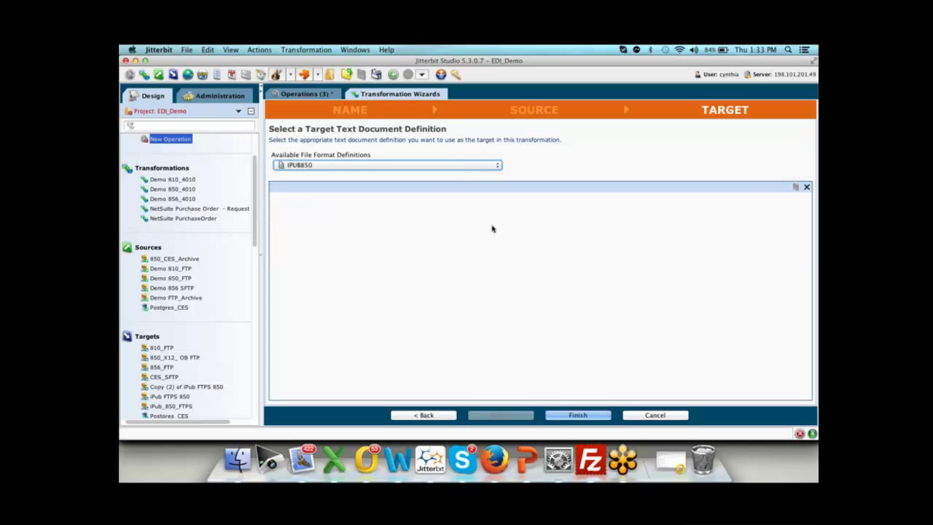
{"action": "left_click", "coordinate": [566, 416]}
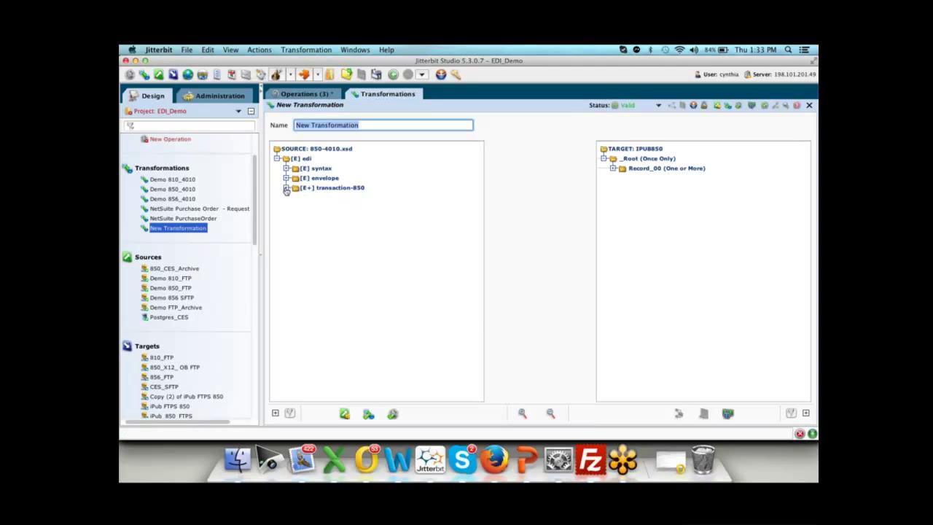
Step: Map BEG-3 of the source's BEG-segment to Customer_PO_Number in the target's Record_10
{"action": "left_click", "coordinate": [287, 189]}
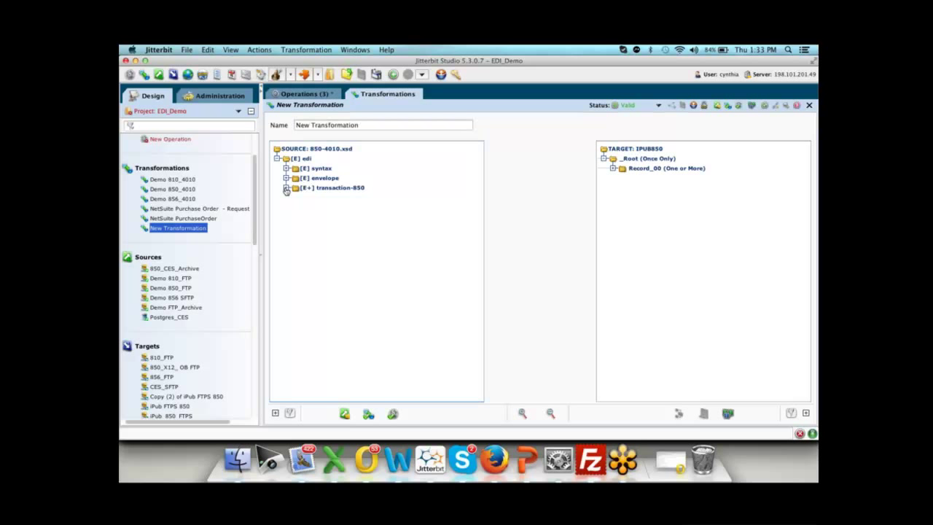
{"action": "left_click", "coordinate": [613, 169]}
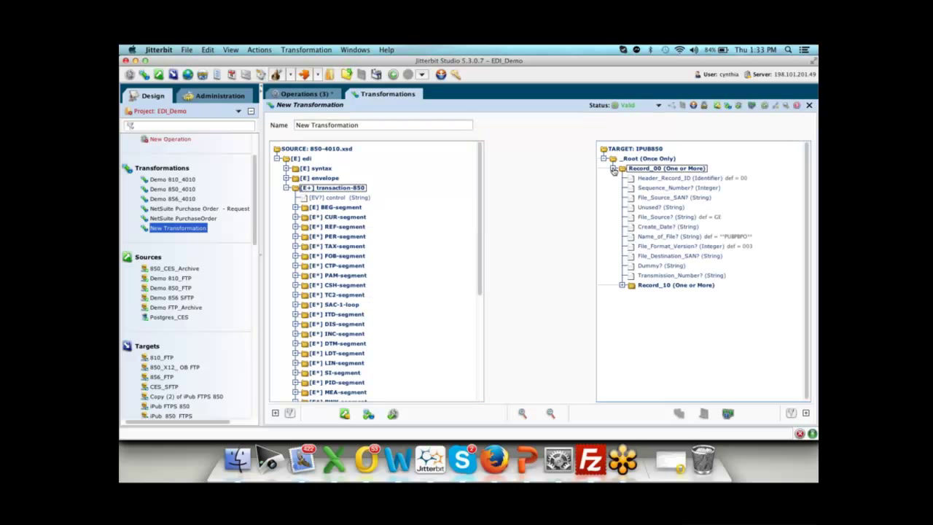
{"action": "left_click", "coordinate": [296, 227]}
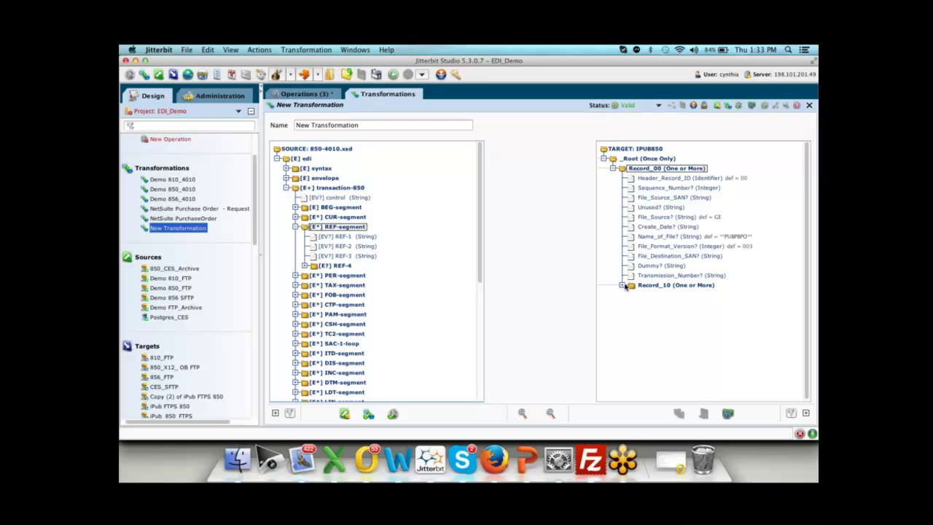
{"action": "left_click", "coordinate": [625, 286]}
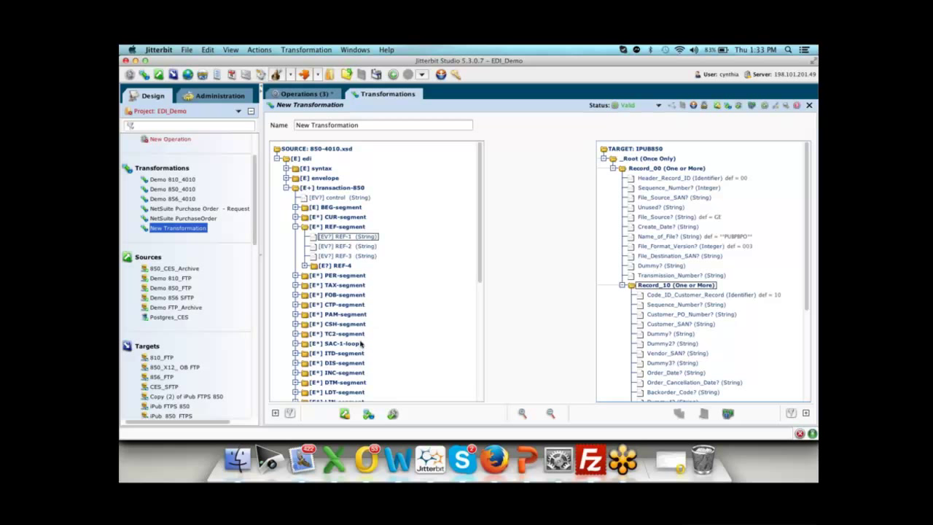
{"action": "scroll", "coordinate": [361, 343], "scroll_direction": "down", "scroll_amount": 2}
{"action": "scroll", "coordinate": [361, 343], "scroll_direction": "down", "scroll_amount": 2}
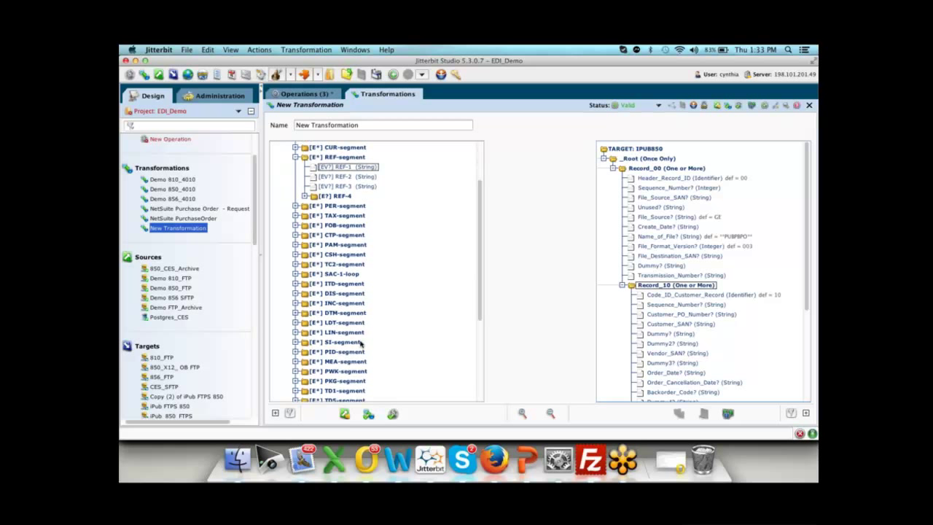
{"action": "scroll", "coordinate": [361, 342], "scroll_direction": "up", "scroll_amount": 3}
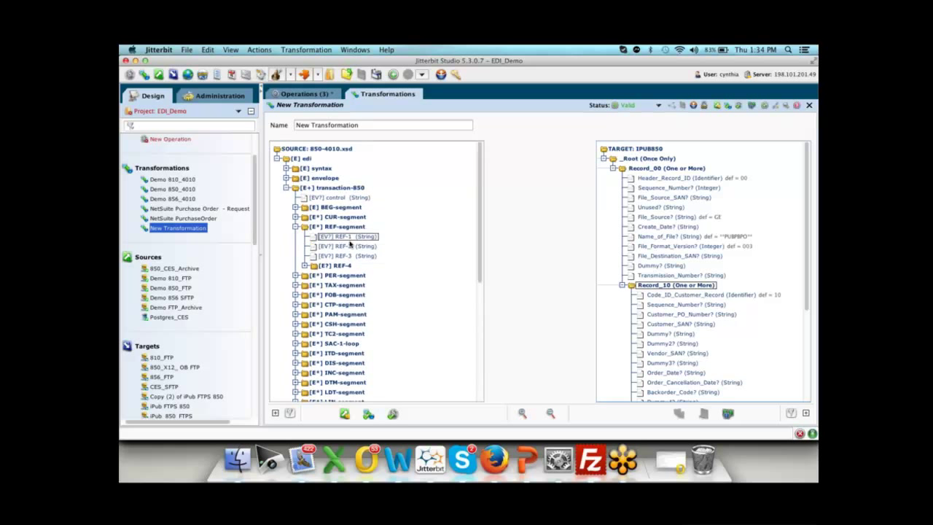
{"action": "double_click", "coordinate": [305, 207]}
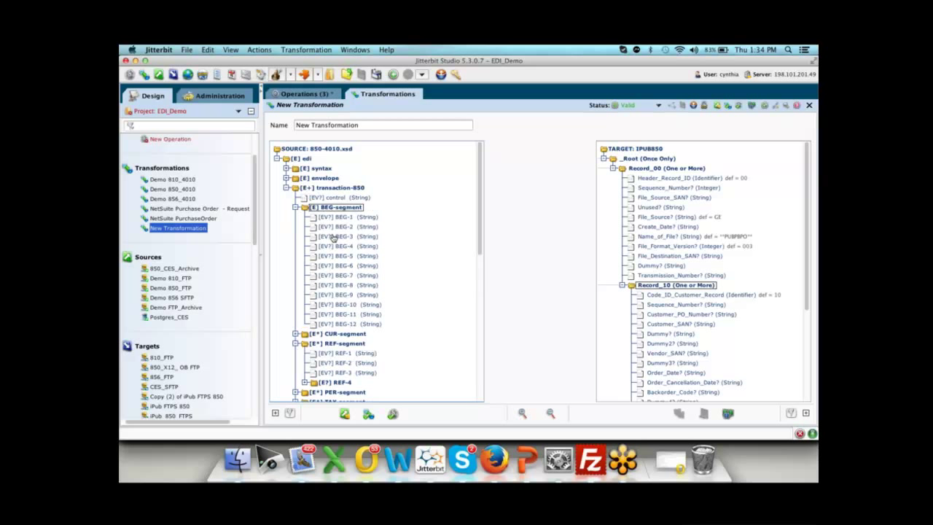
{"action": "left_click_drag", "start_coordinate": [332, 238], "coordinate": [669, 315]}
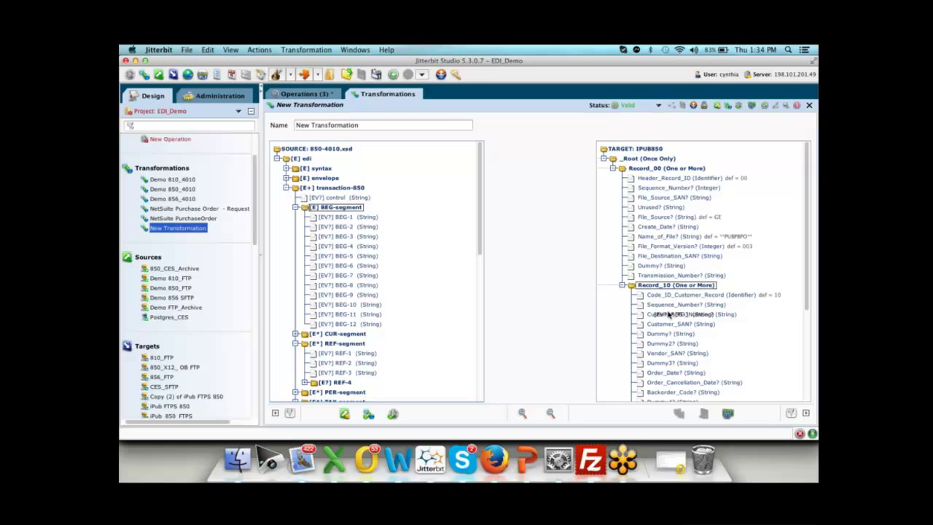
Step: Close the new transformation and the new operation without saving their changes
{"action": "left_click", "coordinate": [810, 106]}
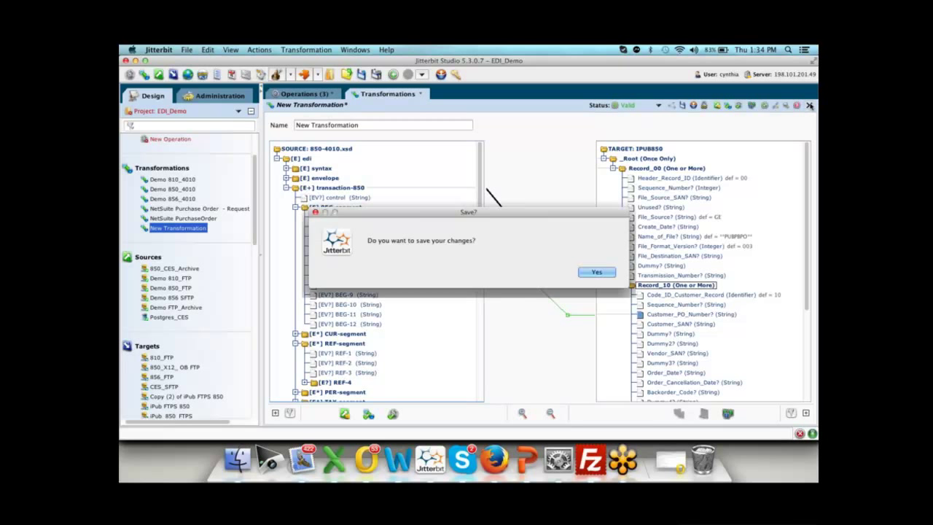
{"action": "left_click", "coordinate": [554, 271]}
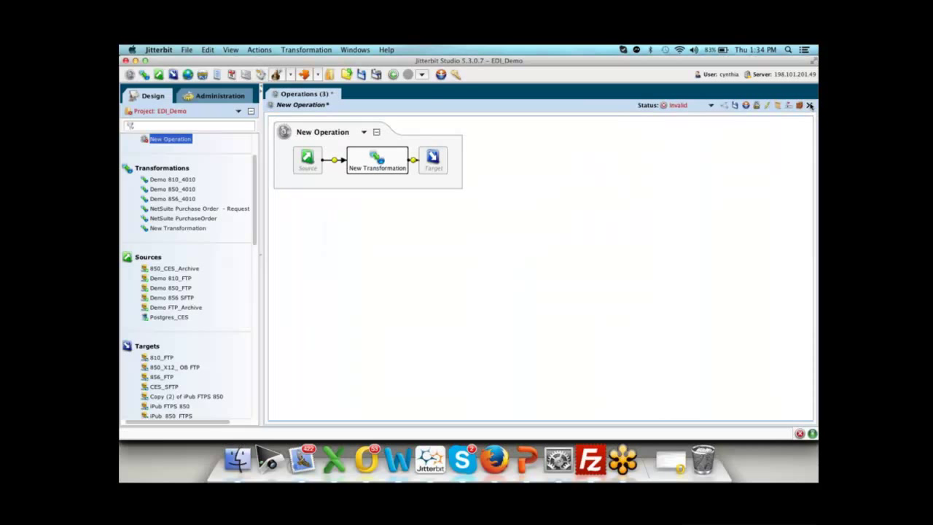
{"action": "left_click", "coordinate": [810, 106]}
{"action": "left_click", "coordinate": [545, 272]}
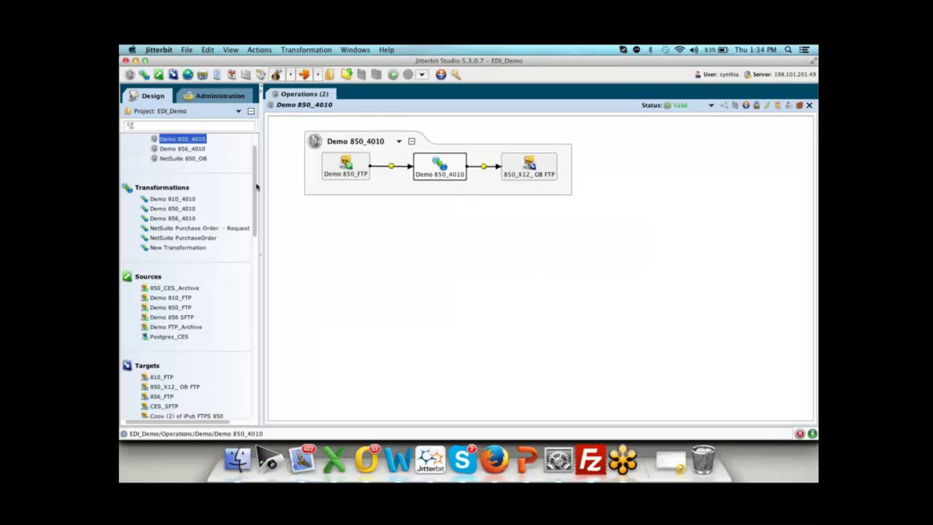
Step: Select the Demo 810_4010 operation in the project's Demo folder
{"action": "scroll", "coordinate": [256, 182], "scroll_direction": "up", "scroll_amount": 2}
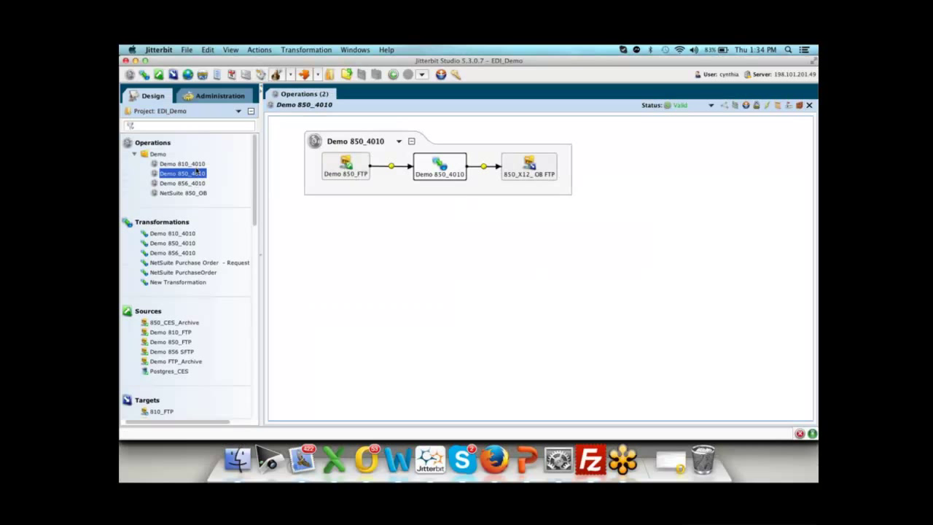
{"action": "left_click", "coordinate": [182, 163]}
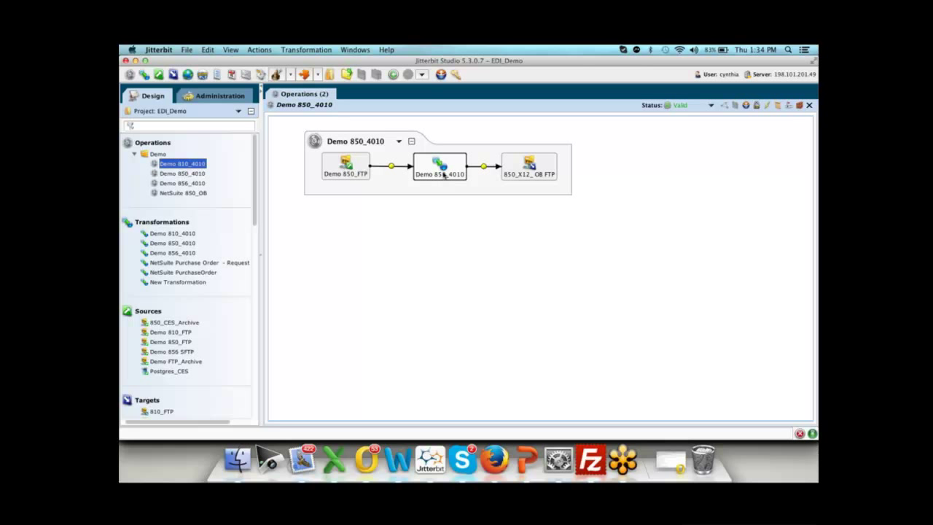
{"action": "mouse_move", "coordinate": [444, 175]}
Step: Switch to the Jitterbit EDI site in Firefox and add a company named newco
{"action": "left_click", "coordinate": [498, 460]}
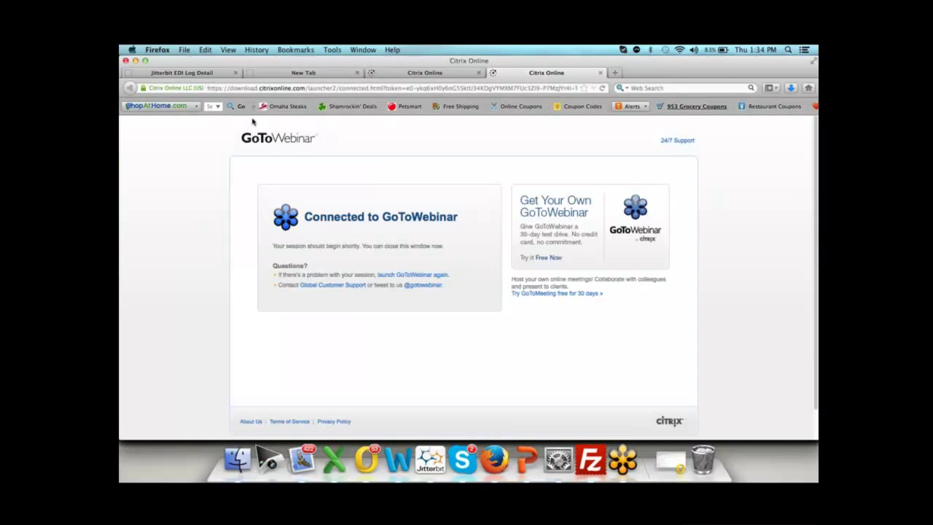
{"action": "left_click", "coordinate": [212, 74]}
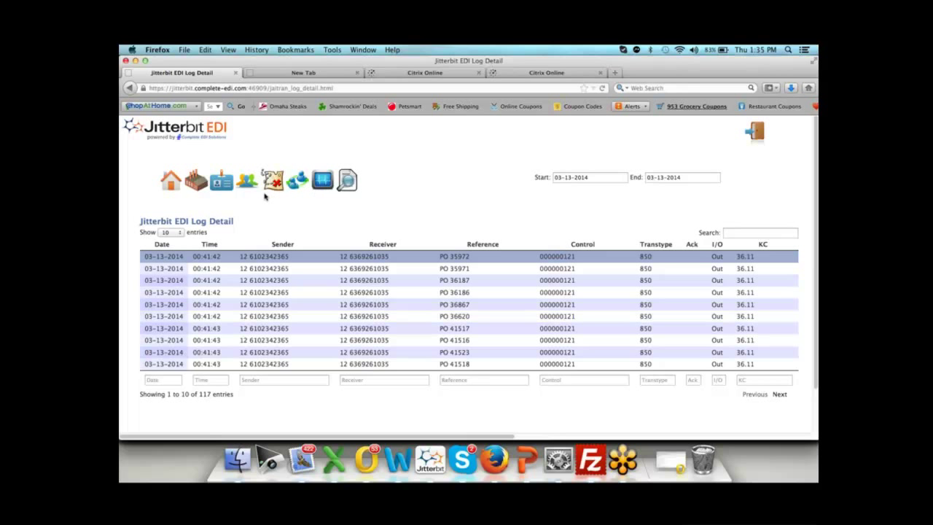
{"action": "left_click", "coordinate": [195, 181]}
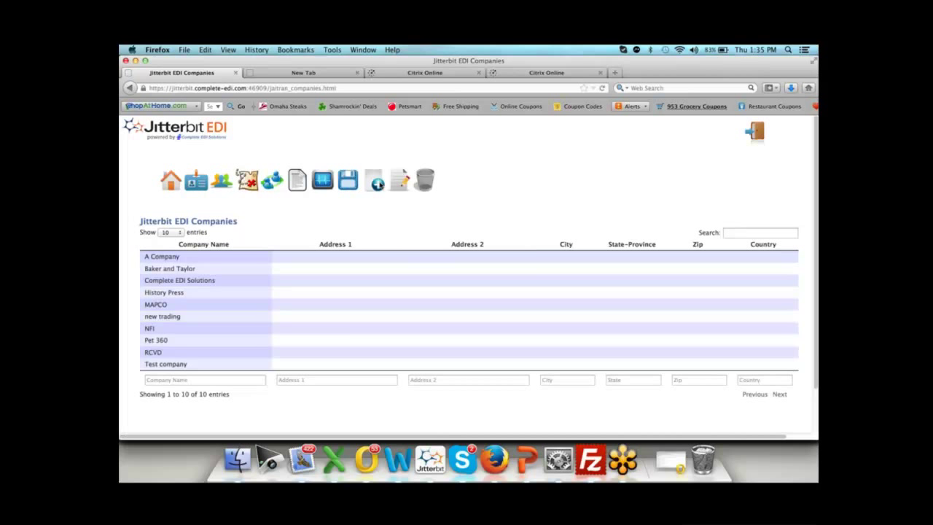
{"action": "left_click", "coordinate": [377, 184]}
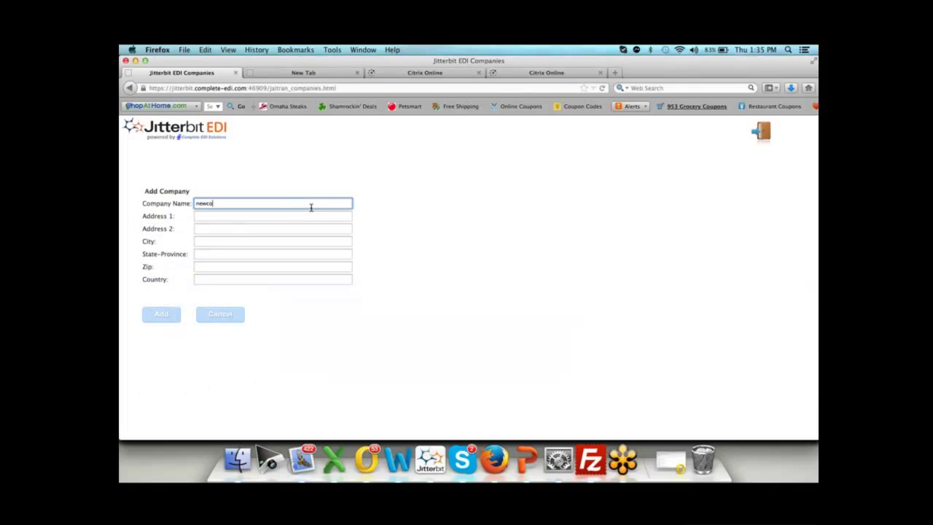
{"action": "left_click", "coordinate": [156, 313]}
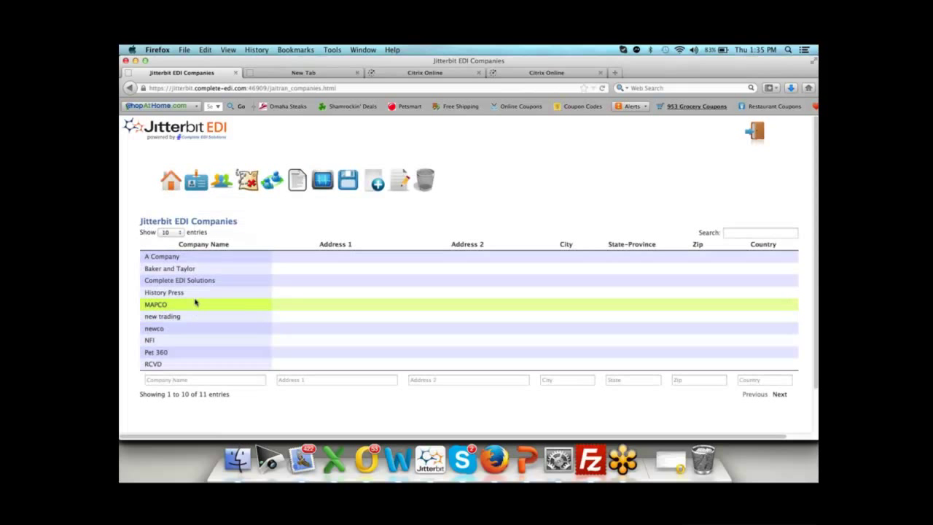
Step: Add an EDI identity with qualifier zz and address 1234 for the company newco, and check the last page of identities
{"action": "left_click", "coordinate": [204, 185]}
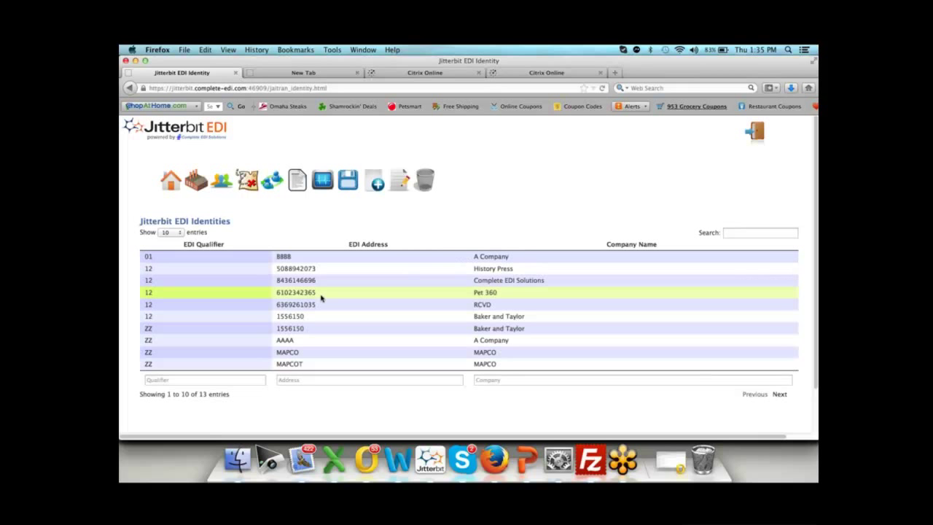
{"action": "left_click", "coordinate": [377, 183]}
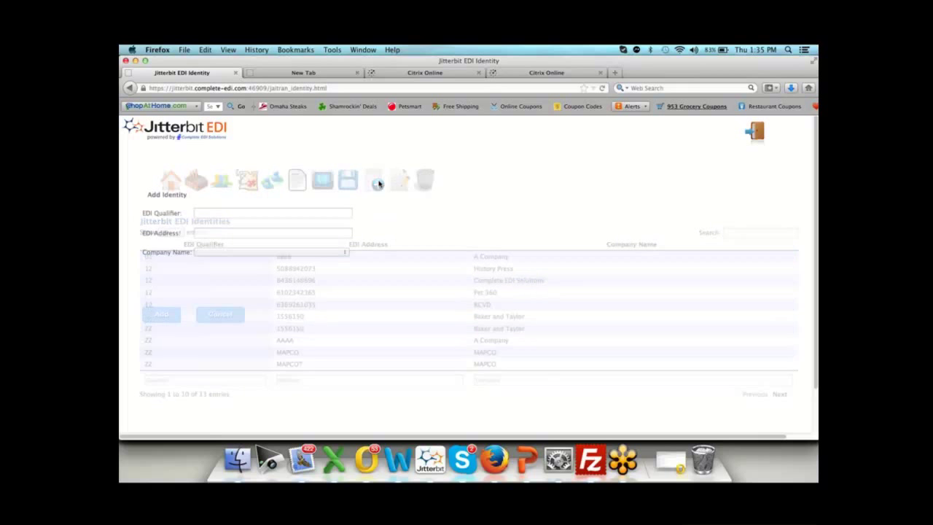
{"action": "left_click", "coordinate": [347, 252]}
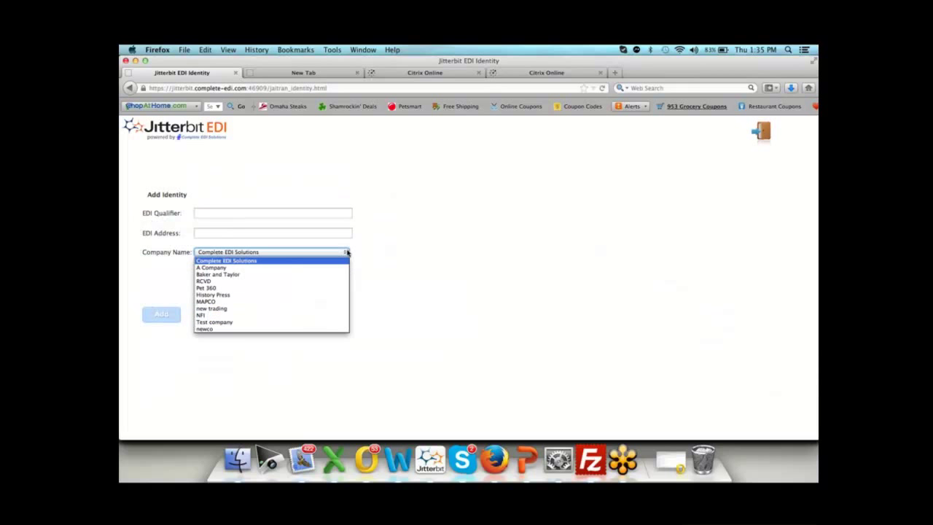
{"action": "left_click", "coordinate": [302, 330]}
{"action": "left_click", "coordinate": [296, 214]}
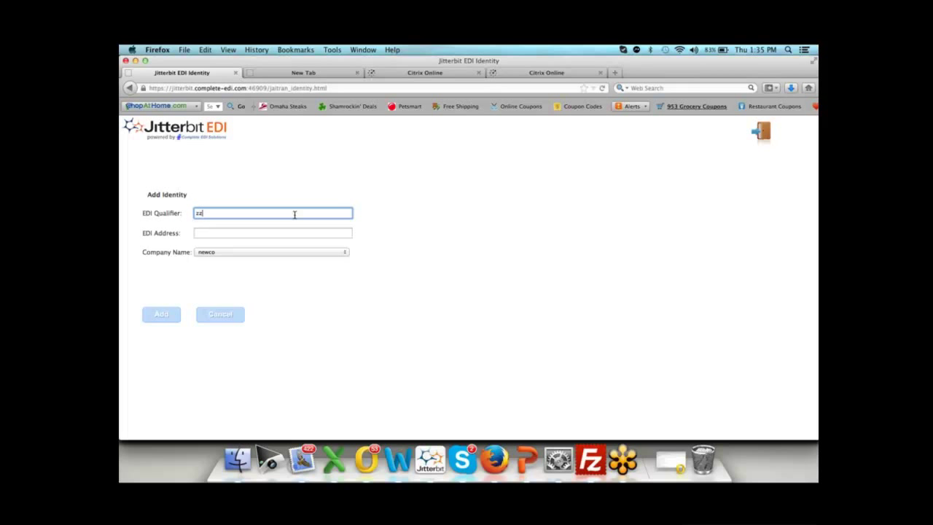
{"action": "left_click", "coordinate": [299, 230]}
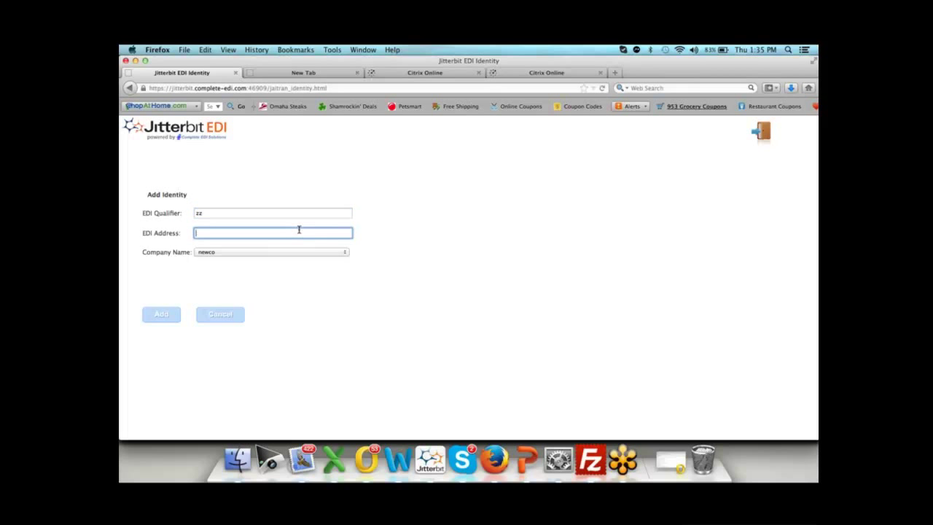
{"action": "type", "text": "1234"}
{"action": "left_click", "coordinate": [172, 314]}
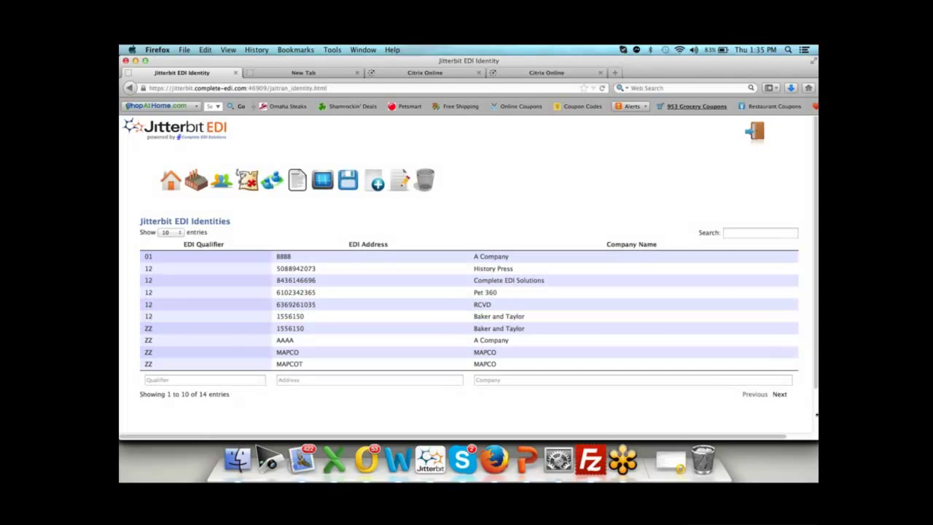
{"action": "left_click", "coordinate": [780, 395]}
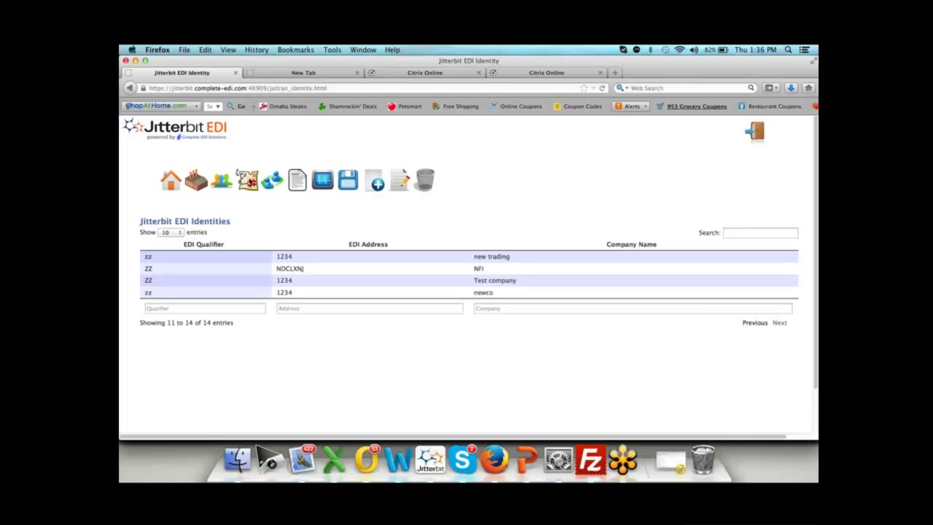
Step: Start a new EDI map named Demo850 with the operation demo850
{"action": "left_click", "coordinate": [248, 181]}
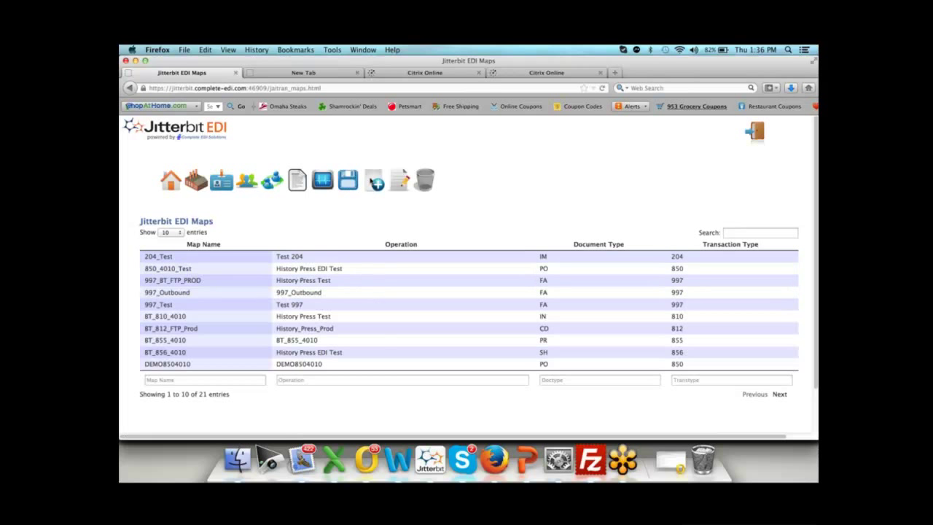
{"action": "left_click", "coordinate": [377, 182]}
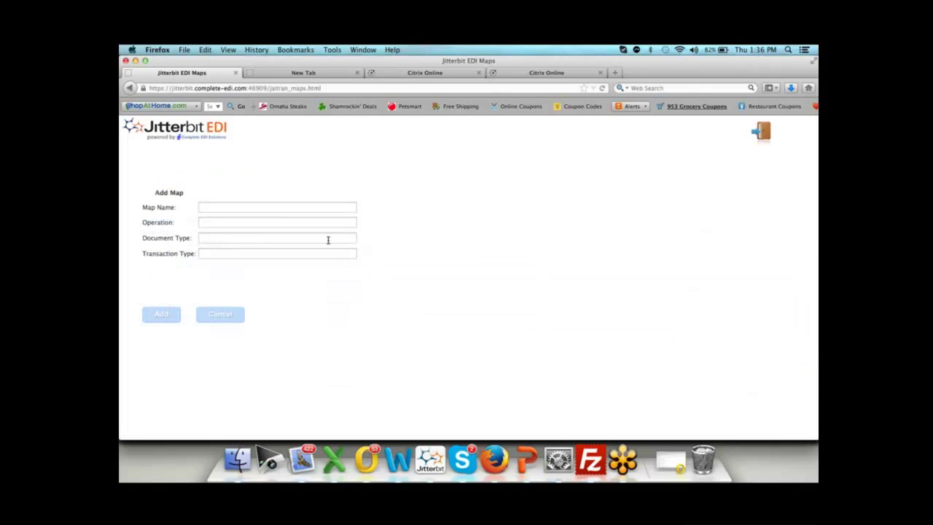
{"action": "left_click", "coordinate": [310, 208]}
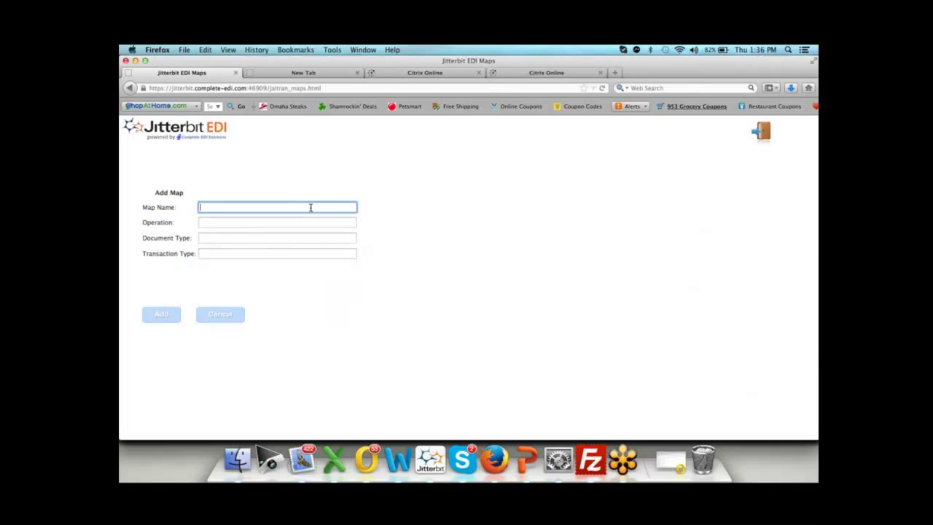
{"action": "type", "text": "Demo850"}
{"action": "left_click", "coordinate": [307, 222]}
{"action": "type", "text": "demo"}
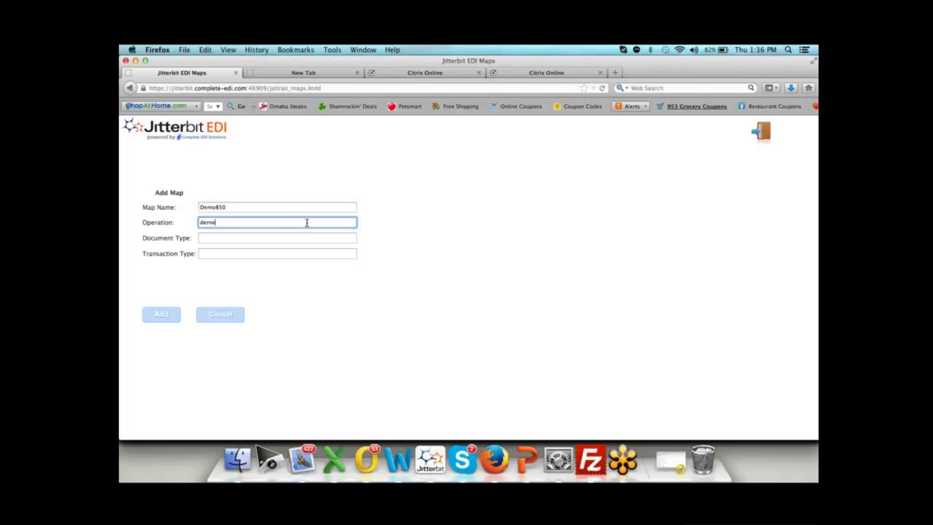
{"action": "type", "text": "850"}
Step: Set the map's document type to PO and its transaction type to 850, and add the map
{"action": "left_click", "coordinate": [299, 238]}
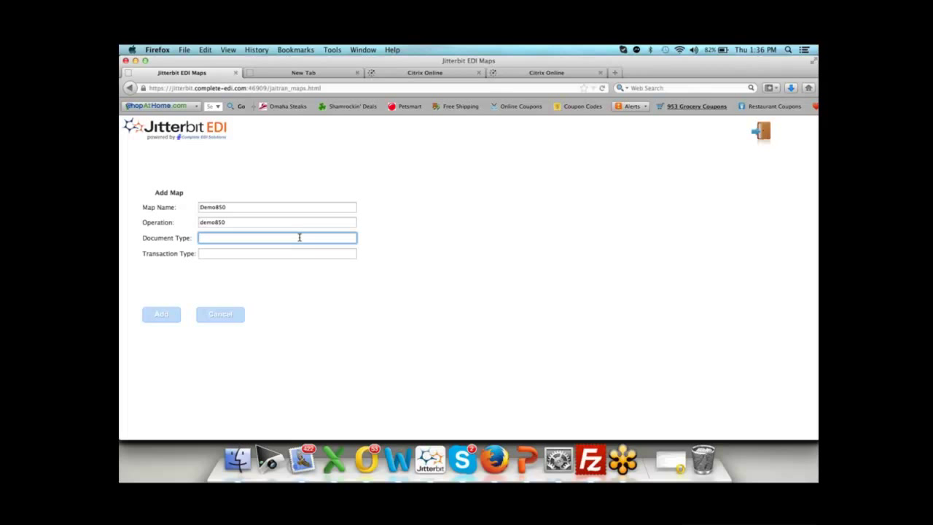
{"action": "type", "text": "po"}
{"action": "key", "text": "BackSpace"}
{"action": "key", "text": "BackSpace"}
{"action": "type", "text": "PO"}
{"action": "left_click", "coordinate": [292, 255]}
{"action": "type", "text": "850"}
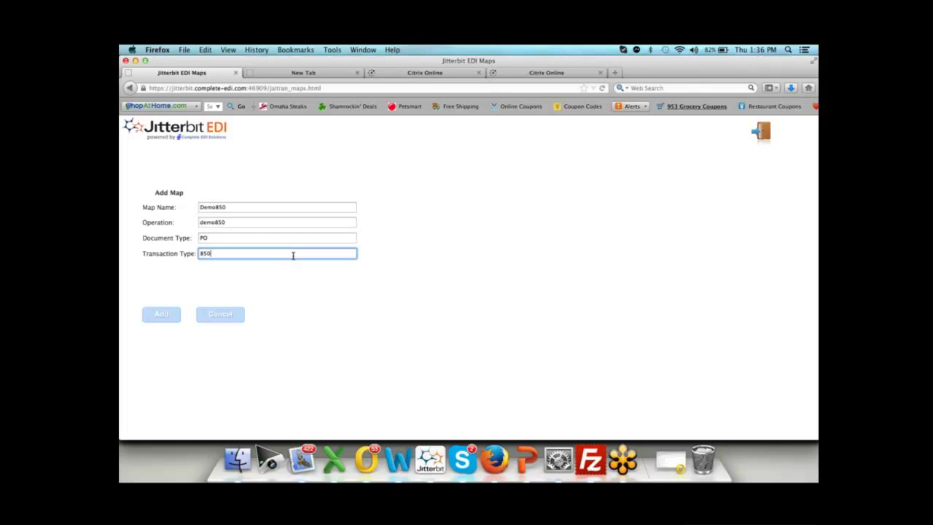
{"action": "left_click", "coordinate": [163, 316]}
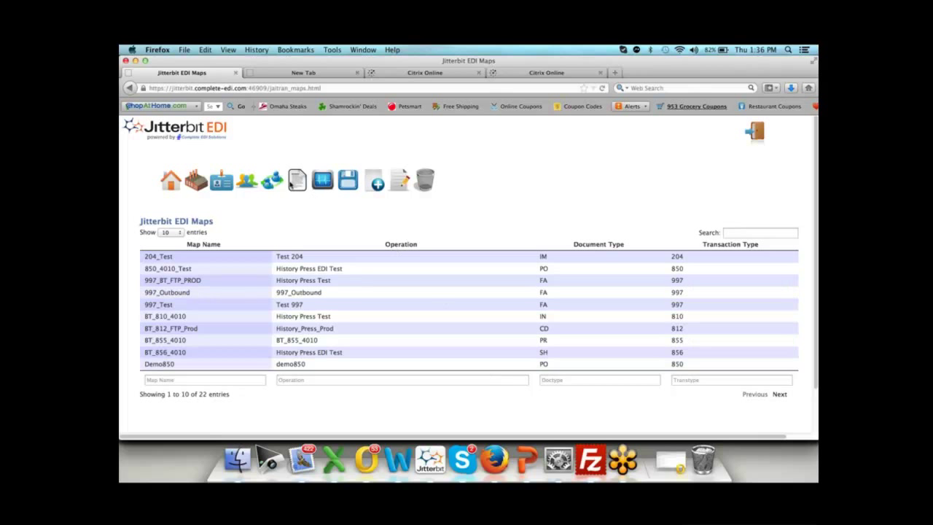
Step: Start a new trading partner with Test status, sender ZZ 1234 (Test company), receiver ZZ AAAA and map BT_810_4010
{"action": "left_click", "coordinate": [269, 183]}
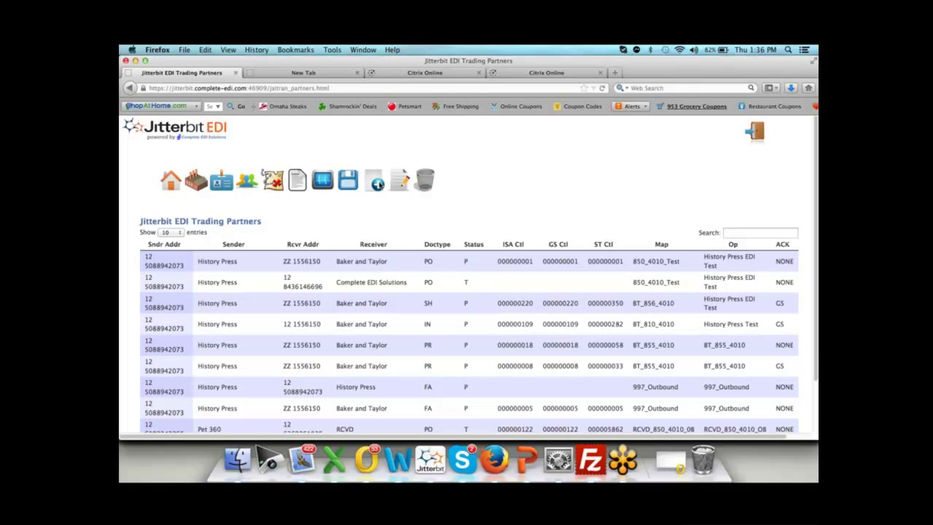
{"action": "left_click", "coordinate": [377, 184]}
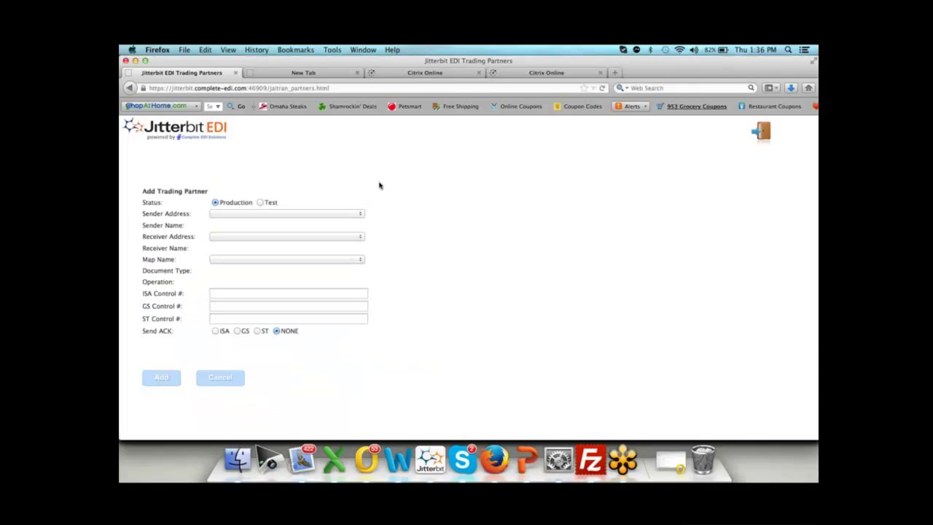
{"action": "left_click", "coordinate": [261, 203]}
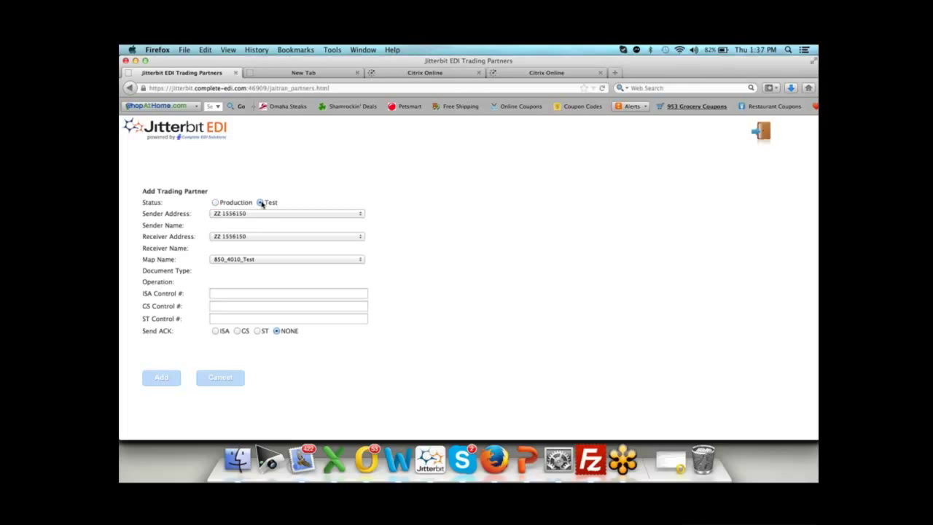
{"action": "left_click", "coordinate": [362, 214]}
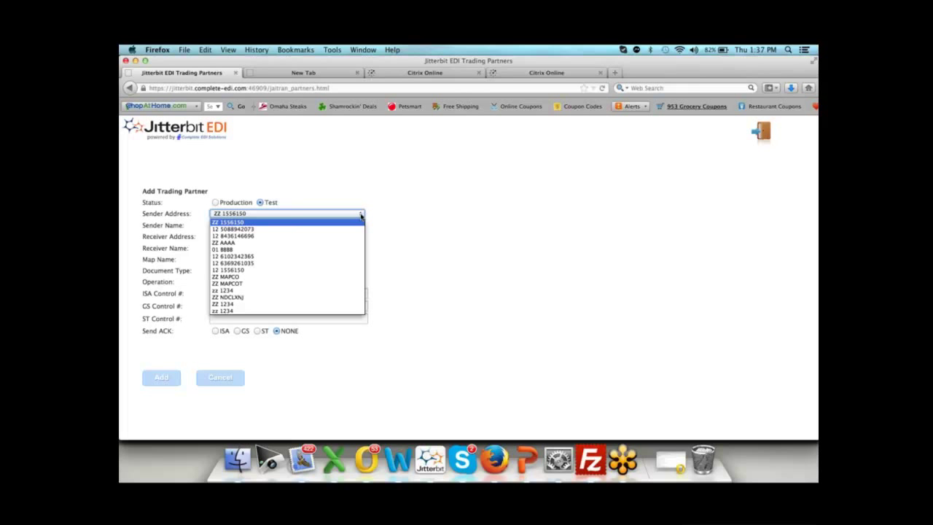
{"action": "left_click", "coordinate": [307, 304]}
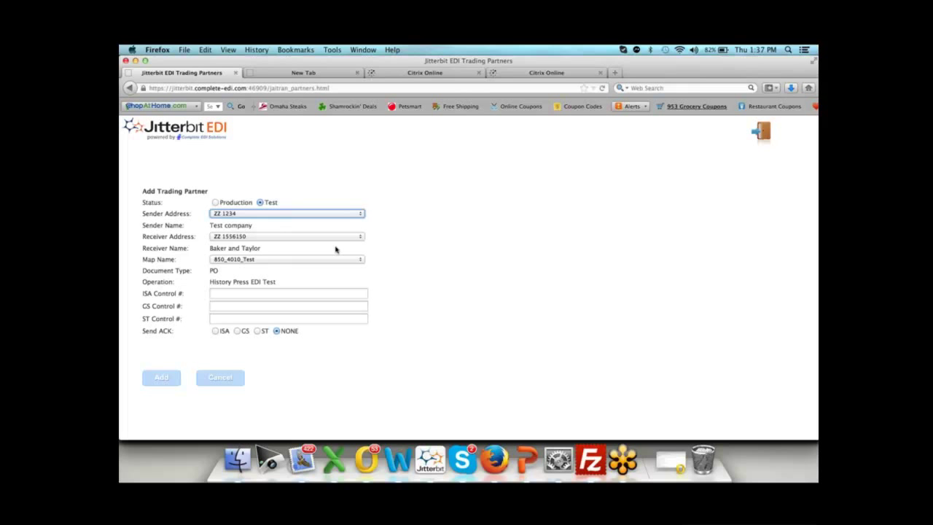
{"action": "left_click", "coordinate": [361, 237]}
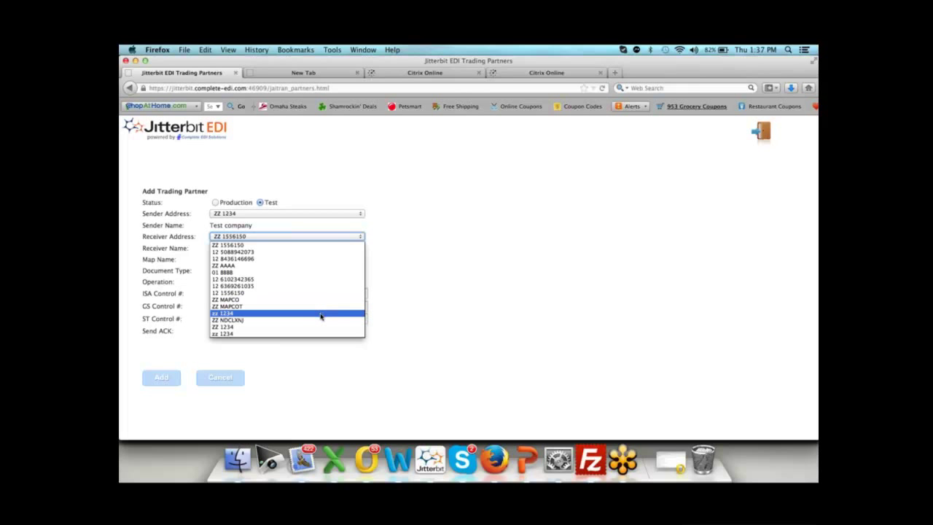
{"action": "left_click", "coordinate": [305, 266]}
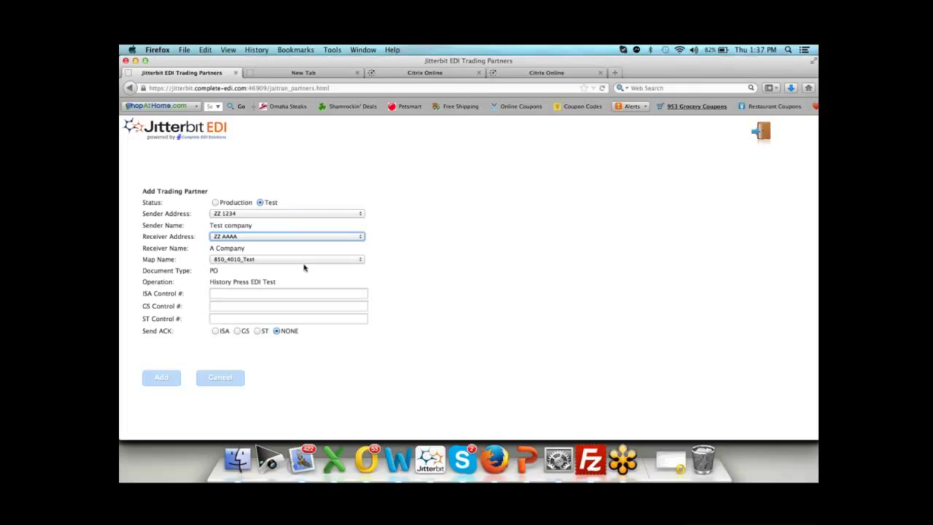
{"action": "left_click", "coordinate": [360, 259]}
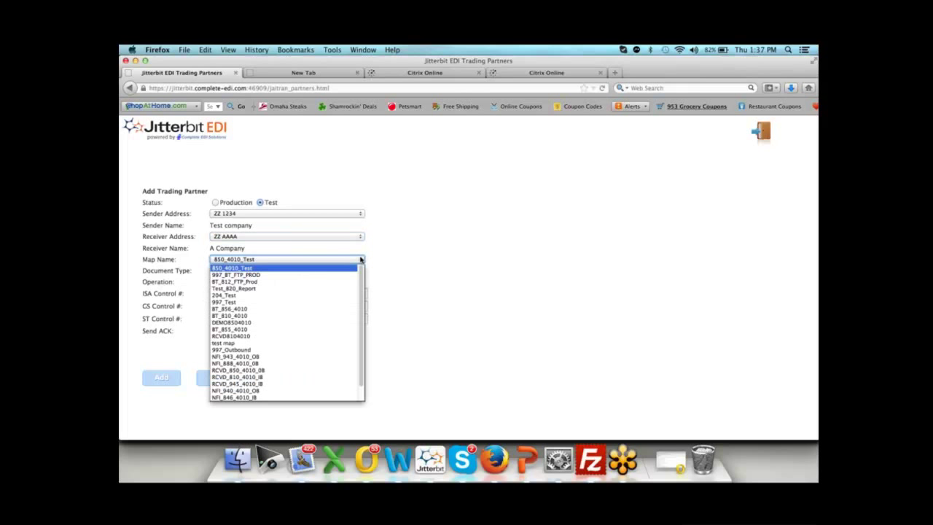
{"action": "left_click", "coordinate": [326, 316]}
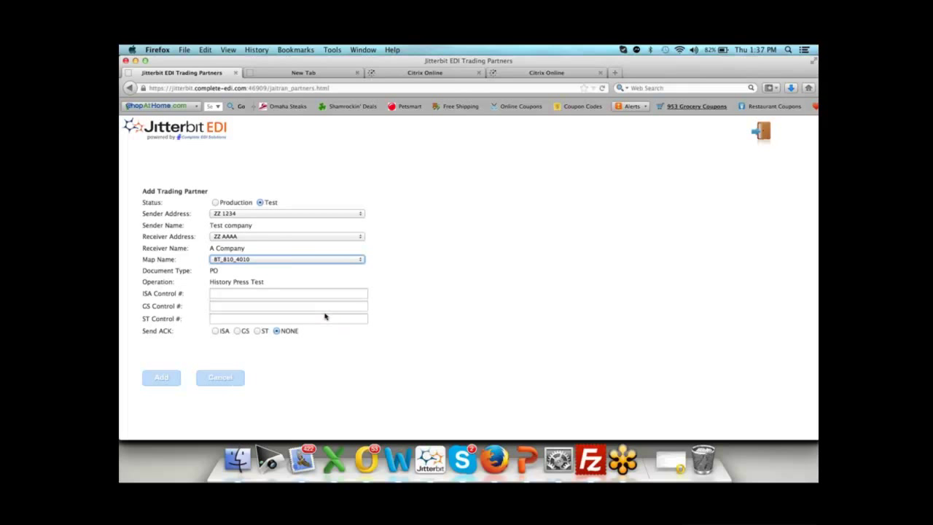
Step: Enter 000000 as the ISA control number, clear it again and cancel the new trading partner
{"action": "left_click", "coordinate": [274, 293]}
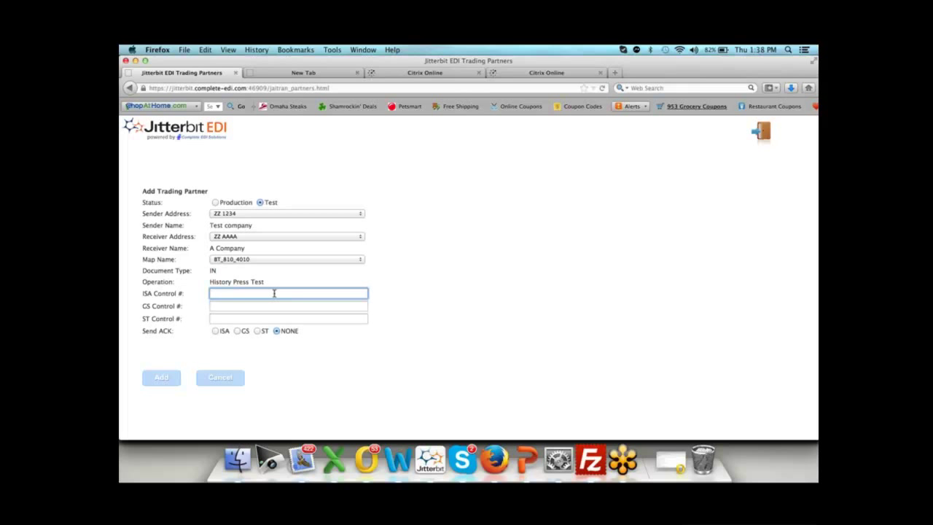
{"action": "type", "text": "000000"}
{"action": "key", "text": "BackSpace"}
{"action": "key", "text": "BackSpace"}
{"action": "key", "text": "BackSpace"}
{"action": "key", "text": "BackSpace"}
{"action": "key", "text": "BackSpace"}
{"action": "key", "text": "BackSpace"}
{"action": "left_click", "coordinate": [227, 376]}
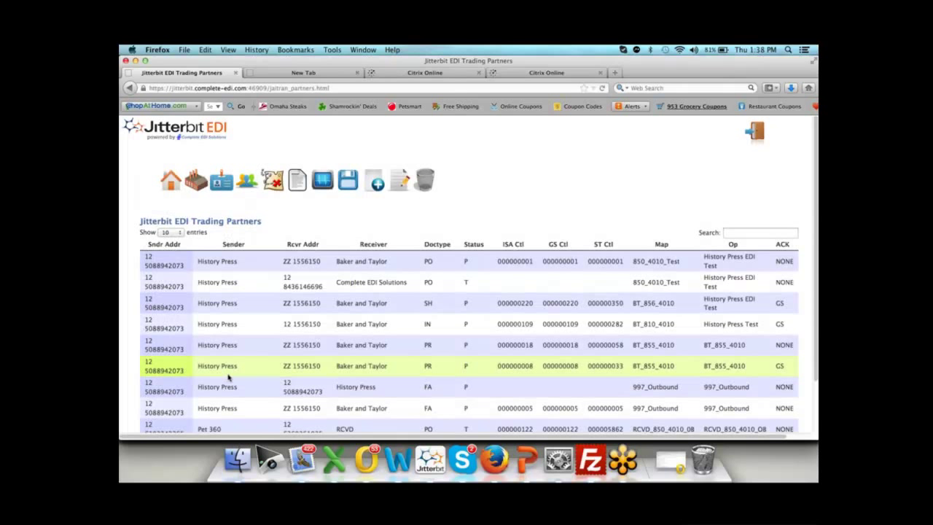
Step: Go to the EDI log detail, view the raw EDI data of an 850 entry on the third page, and close it
{"action": "left_click", "coordinate": [297, 260]}
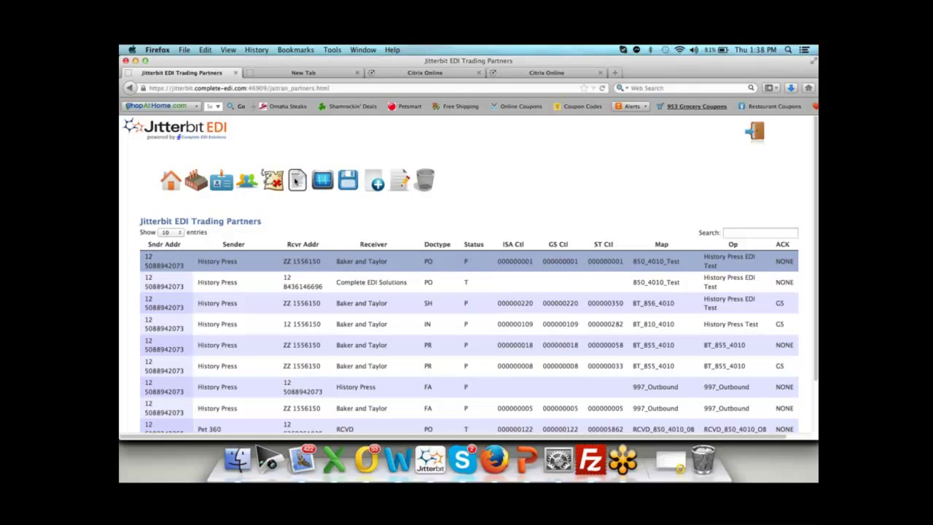
{"action": "left_click", "coordinate": [296, 181]}
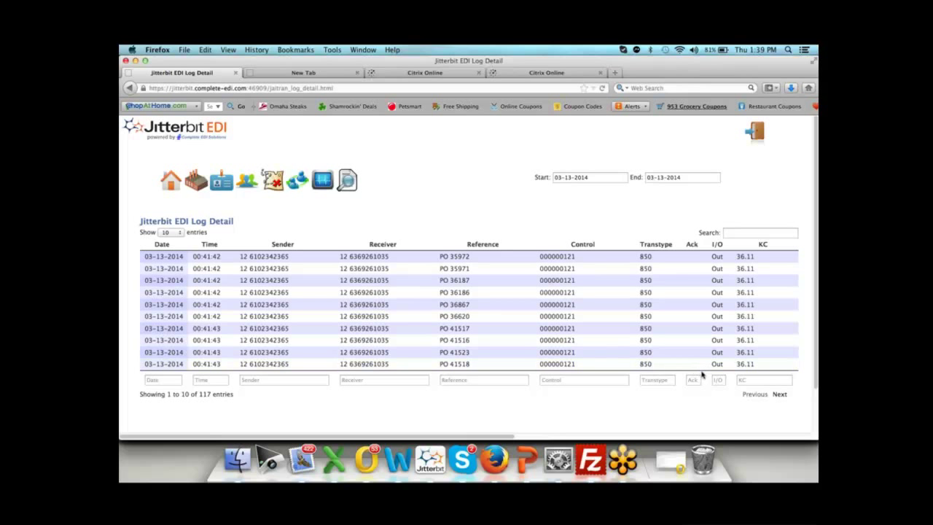
{"action": "left_click", "coordinate": [779, 395]}
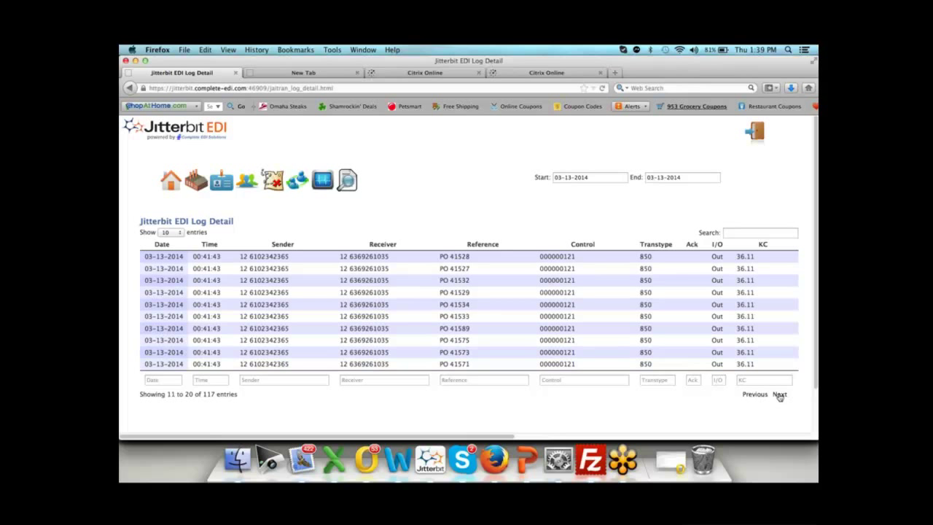
{"action": "left_click", "coordinate": [779, 395]}
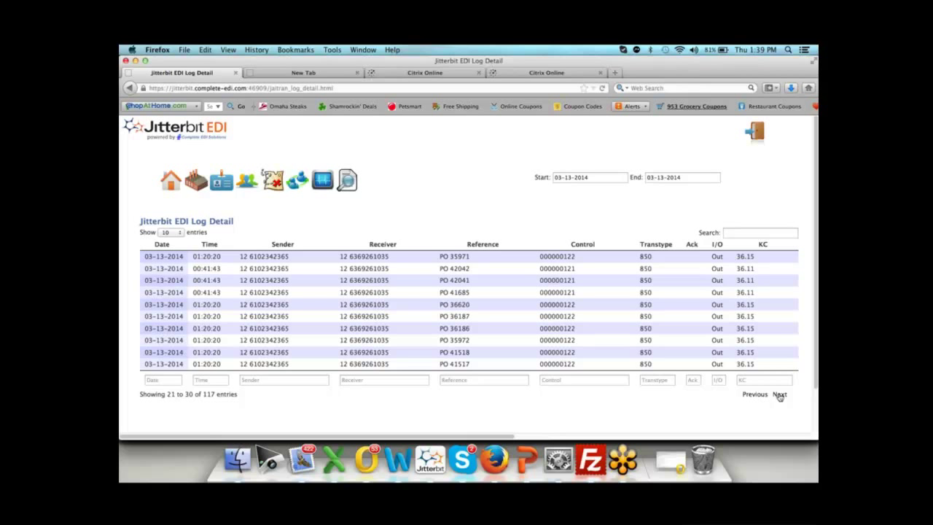
{"action": "left_click", "coordinate": [290, 281]}
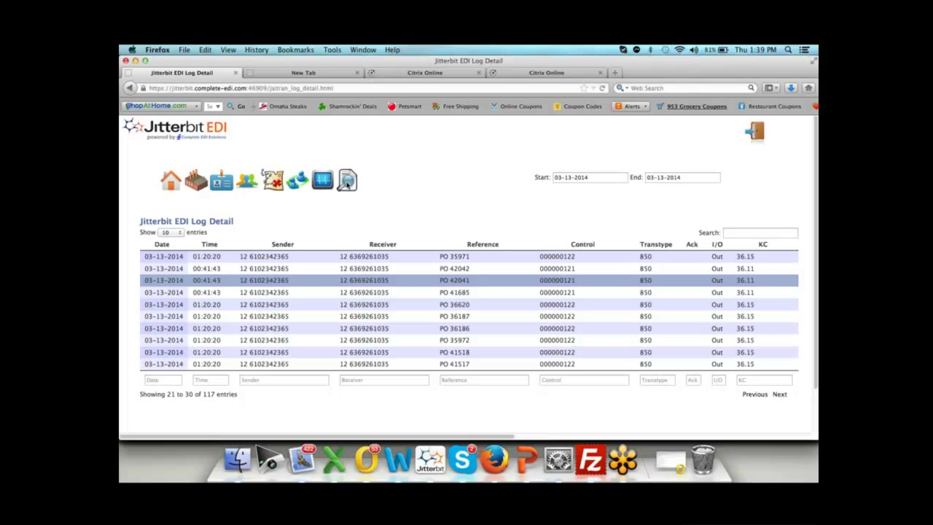
{"action": "left_click", "coordinate": [348, 183]}
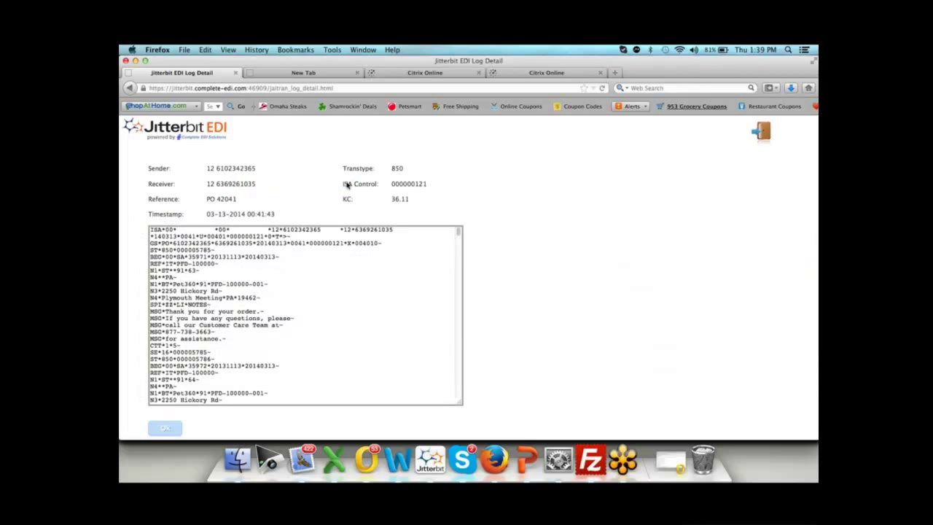
{"action": "left_click", "coordinate": [164, 428]}
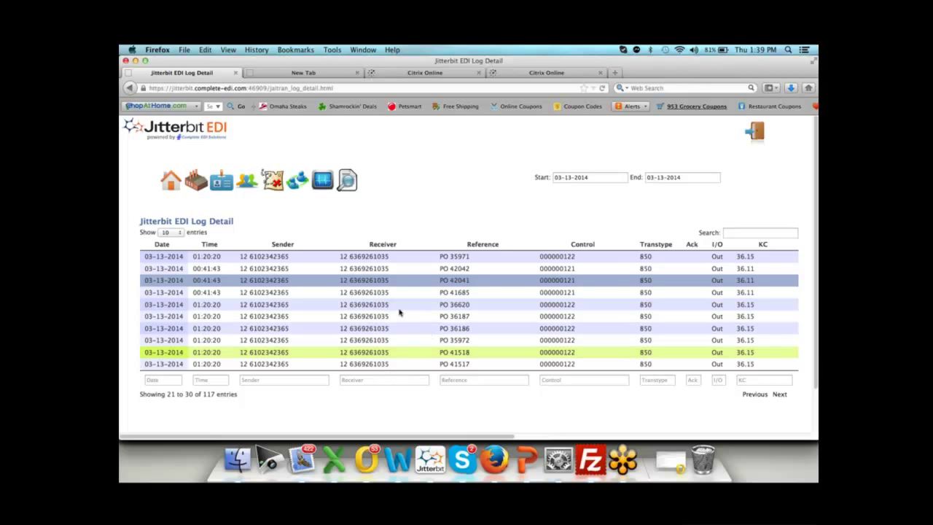
Step: Filter the EDI log detail entries by the reference 415
{"action": "left_click", "coordinate": [371, 378]}
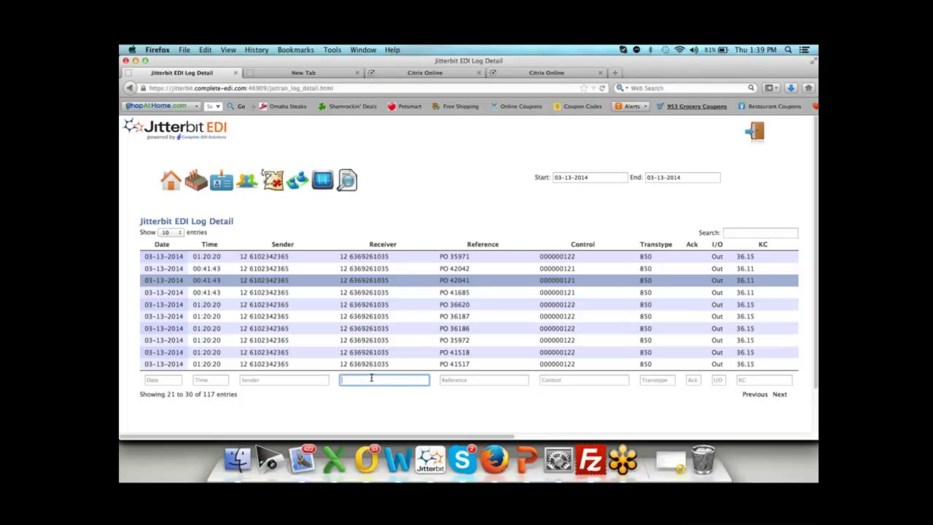
{"action": "left_click", "coordinate": [457, 379]}
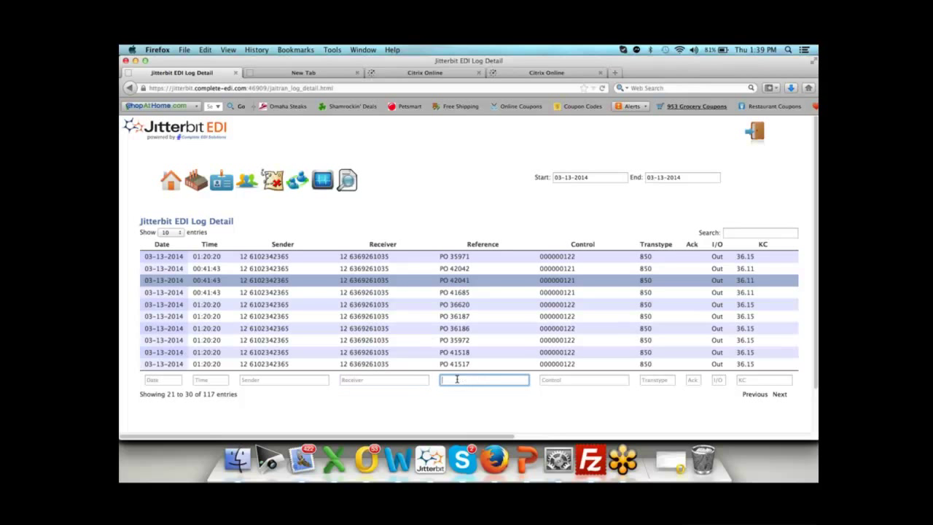
{"action": "type", "text": "415"}
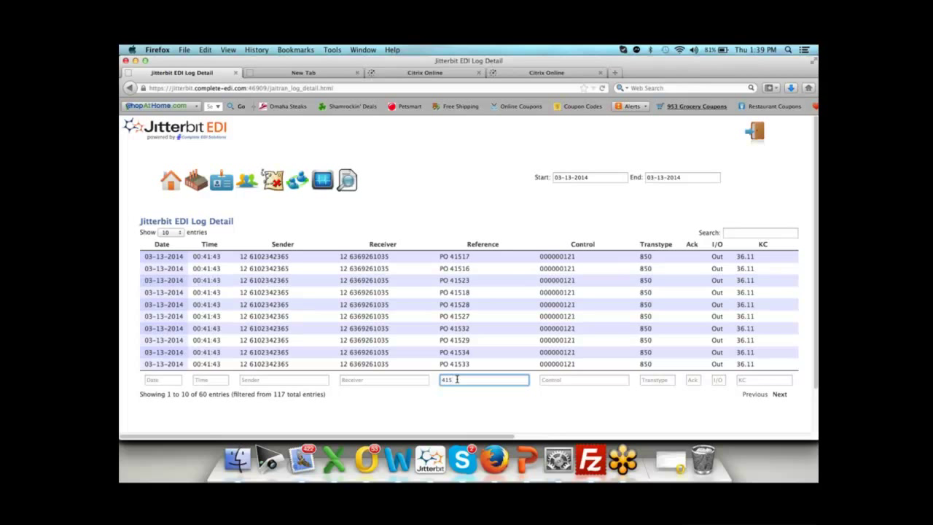
Step: Narrow the log detail's reference filter to one full purchase order number, and clear the filter
{"action": "type", "text": "3"}
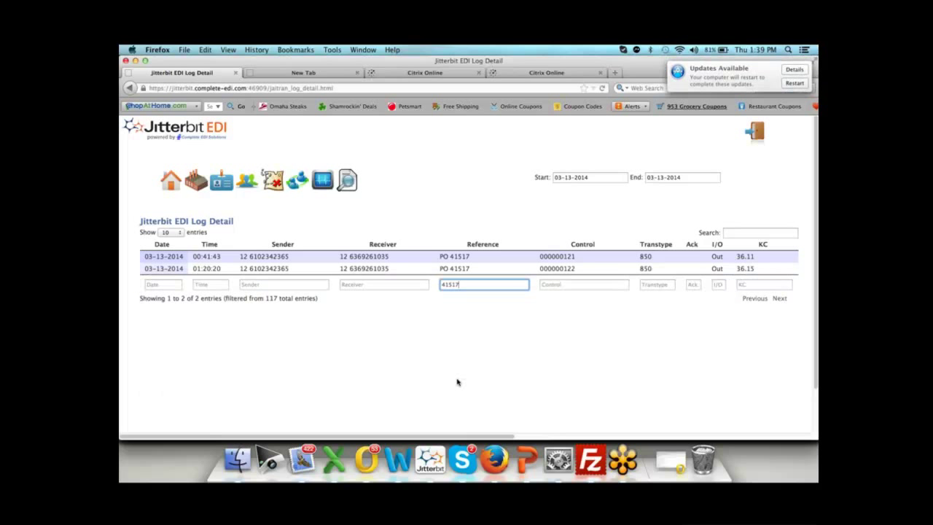
{"action": "key", "text": "BackSpace"}
{"action": "key", "text": "BackSpace"}
{"action": "key", "text": "BackSpace"}
{"action": "key", "text": "BackSpace"}
{"action": "key", "text": "BackSpace"}
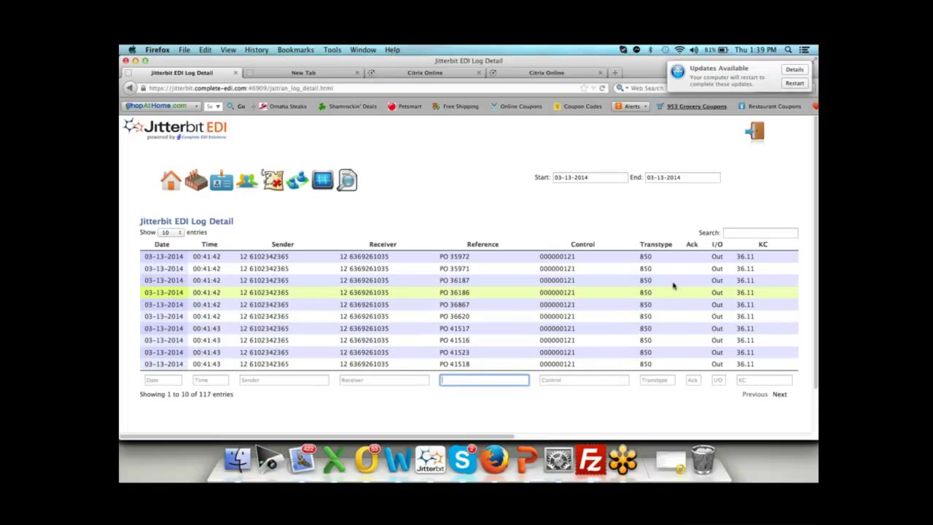
Step: Switch to Jitterbit Studio and close the Demo 850_4010 operation
{"action": "left_click", "coordinate": [430, 458]}
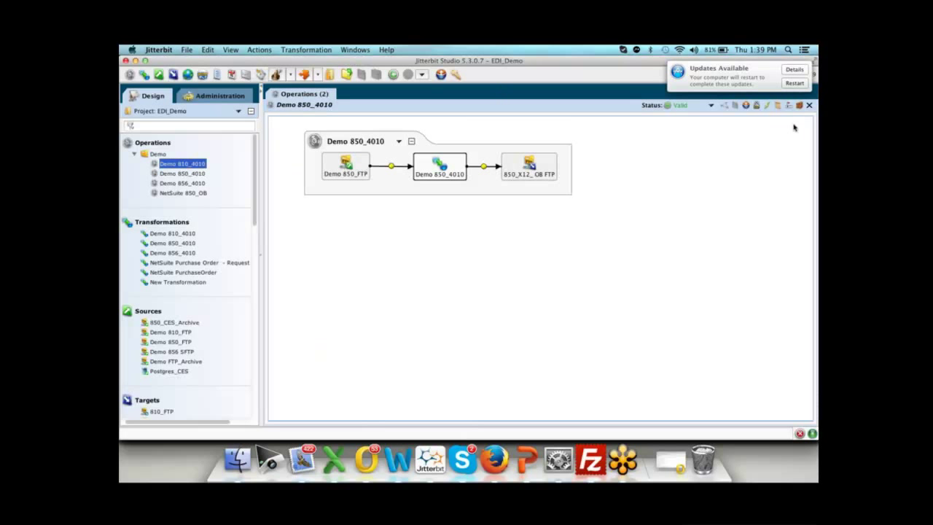
{"action": "left_click", "coordinate": [808, 106]}
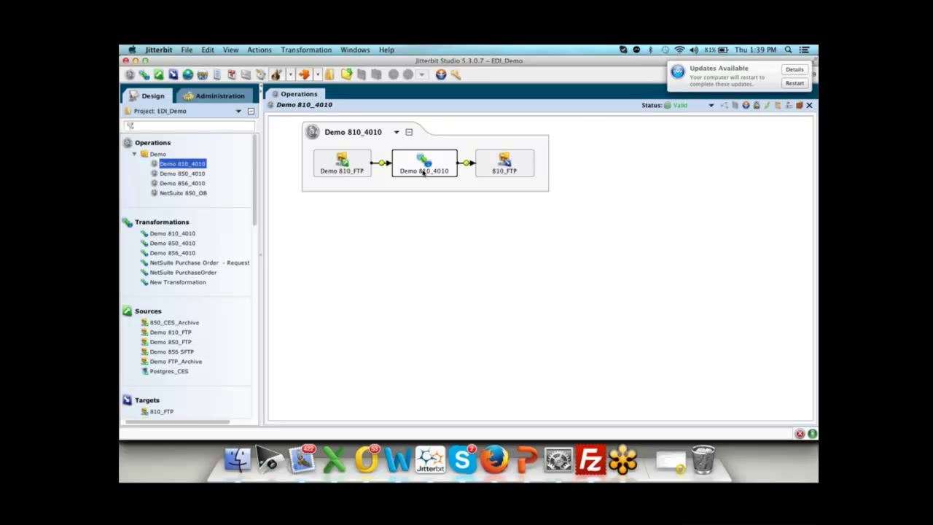
{"action": "mouse_move", "coordinate": [423, 172]}
{"action": "scroll", "coordinate": [698, 78], "scroll_direction": "right", "scroll_amount": 3}
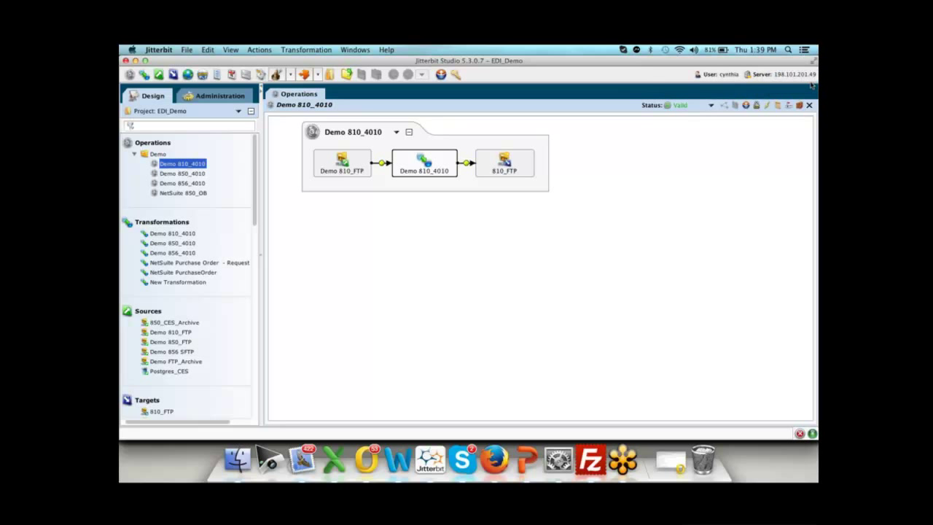
Step: Try to run the Demo 810_4010 operation and read the log message for its status
{"action": "left_click", "coordinate": [769, 106]}
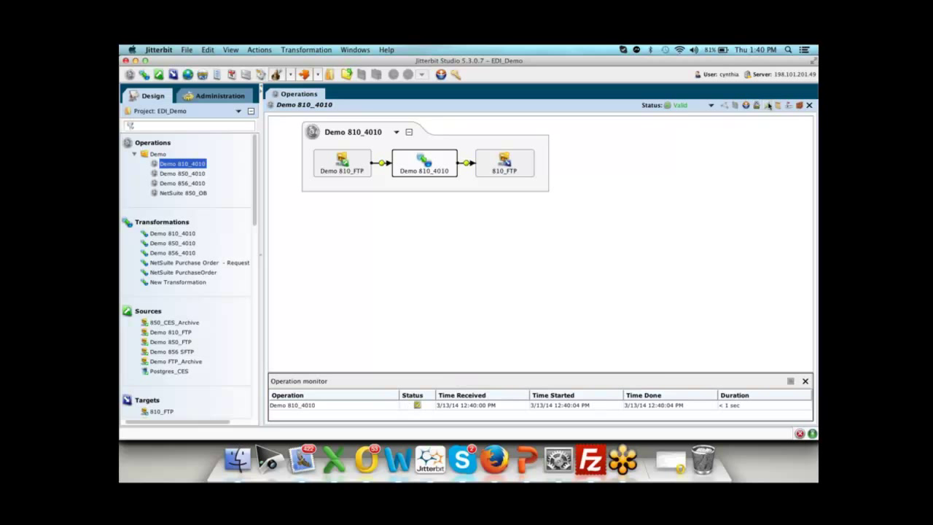
{"action": "double_click", "coordinate": [416, 405]}
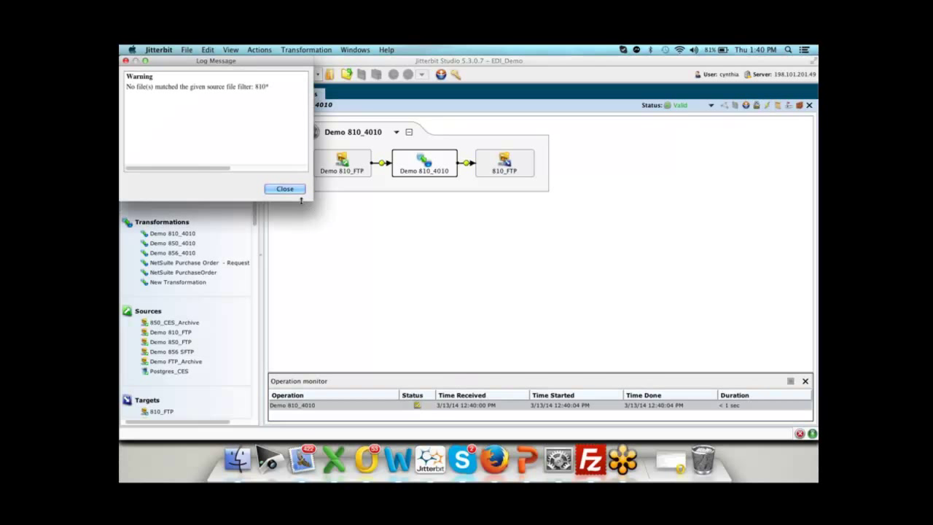
{"action": "left_click", "coordinate": [285, 189]}
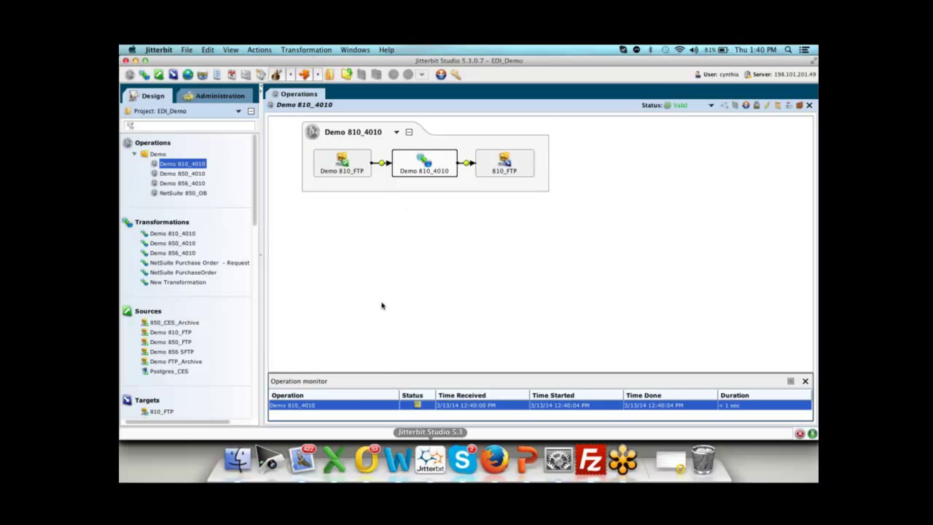
Step: Check the options of the Demo 810_4010 operation and cancel without changing them
{"action": "right_click", "coordinate": [347, 165]}
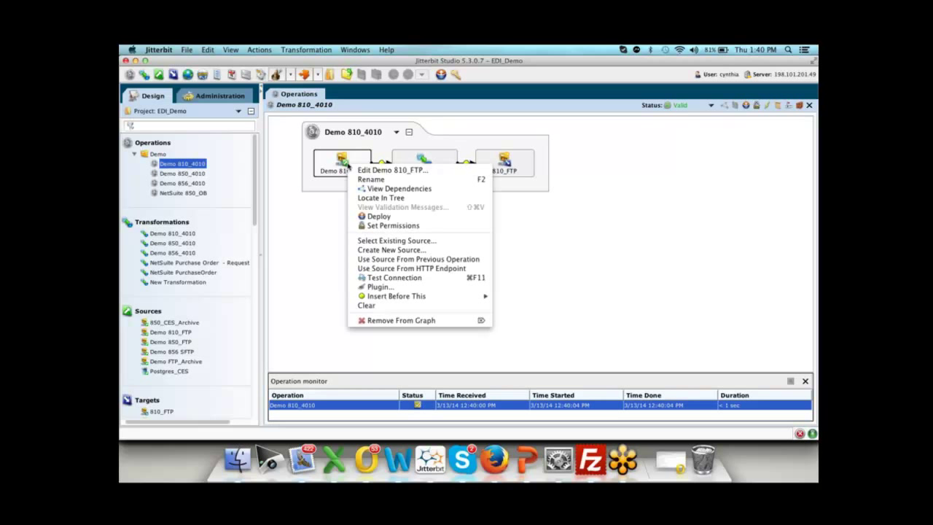
{"action": "left_click", "coordinate": [353, 137]}
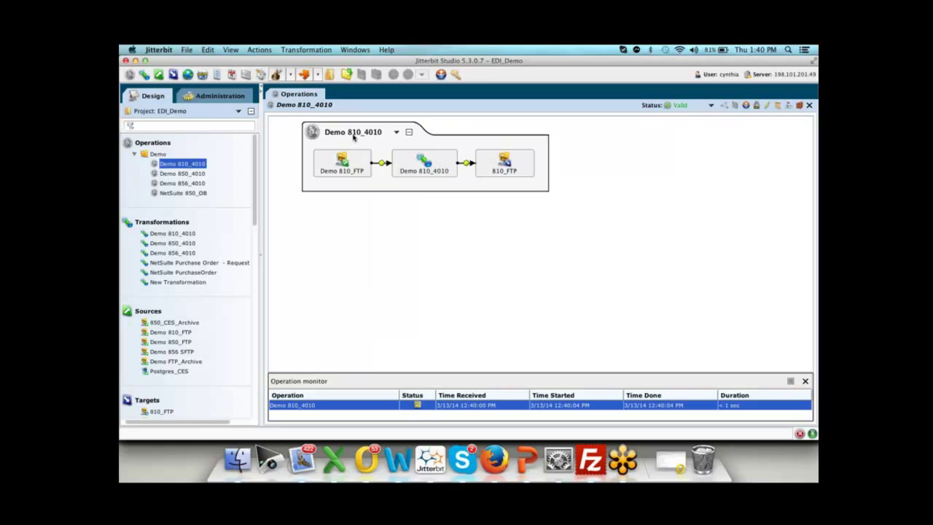
{"action": "right_click", "coordinate": [353, 137]}
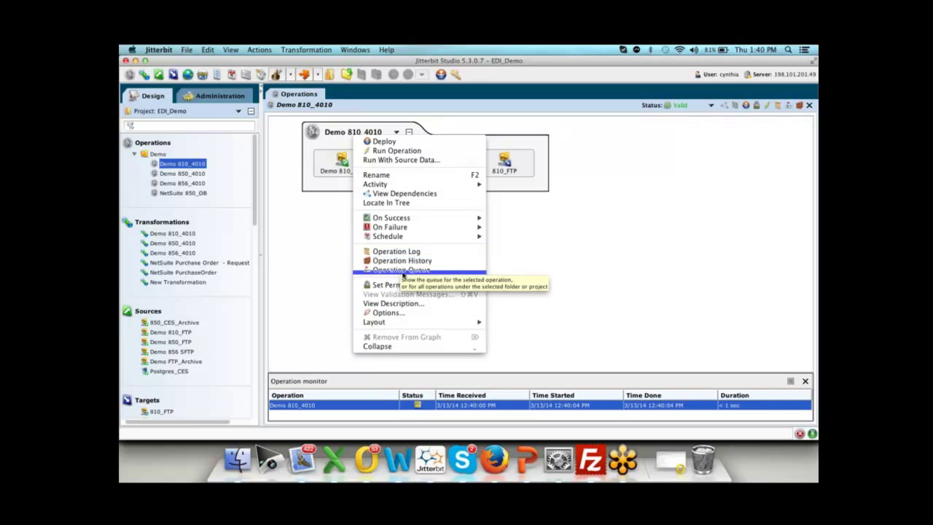
{"action": "left_click", "coordinate": [412, 314]}
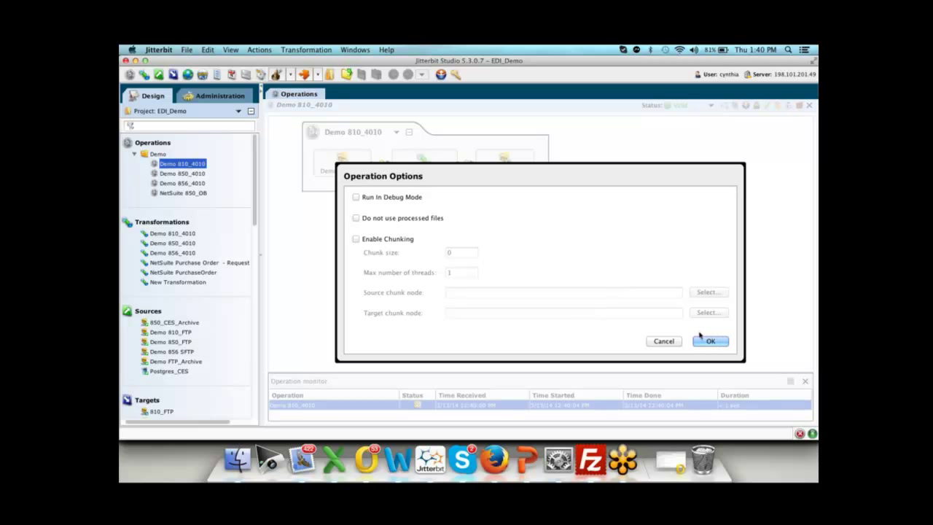
{"action": "left_click", "coordinate": [665, 341]}
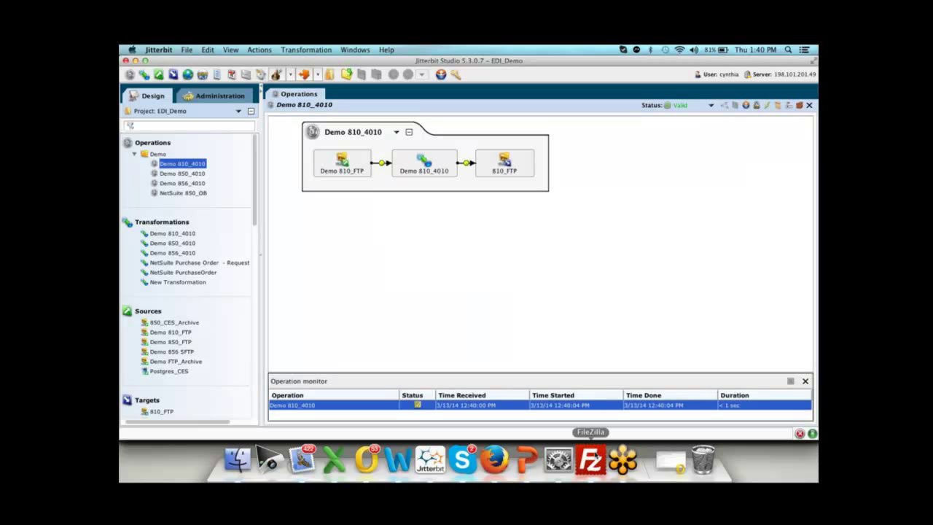
Step: Review the connection settings of the operation's Demo 810_FTP source and close them
{"action": "left_click", "coordinate": [329, 161]}
{"action": "double_click", "coordinate": [331, 171]}
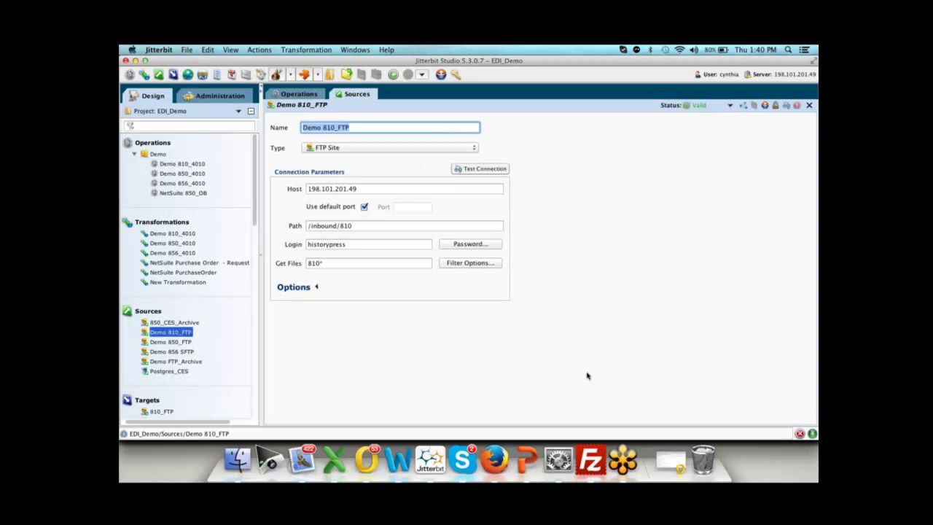
{"action": "left_click", "coordinate": [809, 104]}
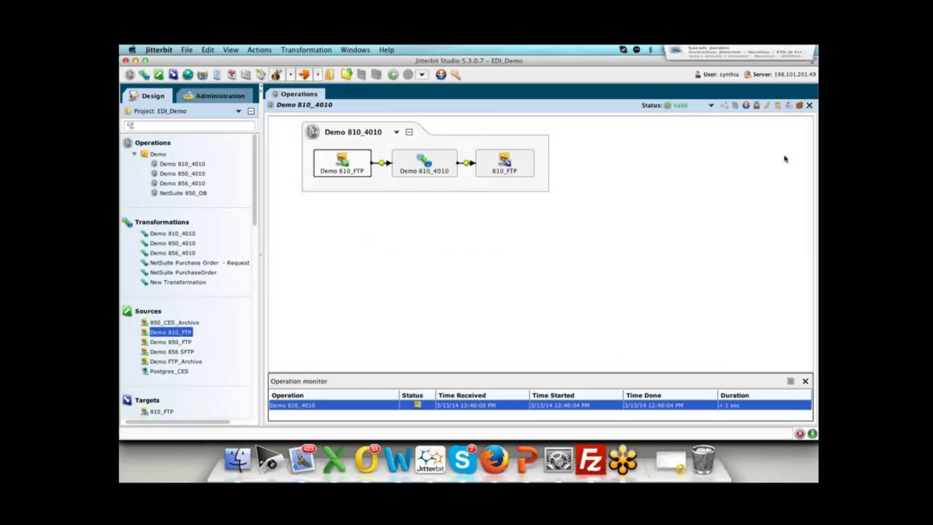
Step: Switch to FileZilla and refresh the file listing of the remote /inbound/810 folder
{"action": "left_click", "coordinate": [591, 460]}
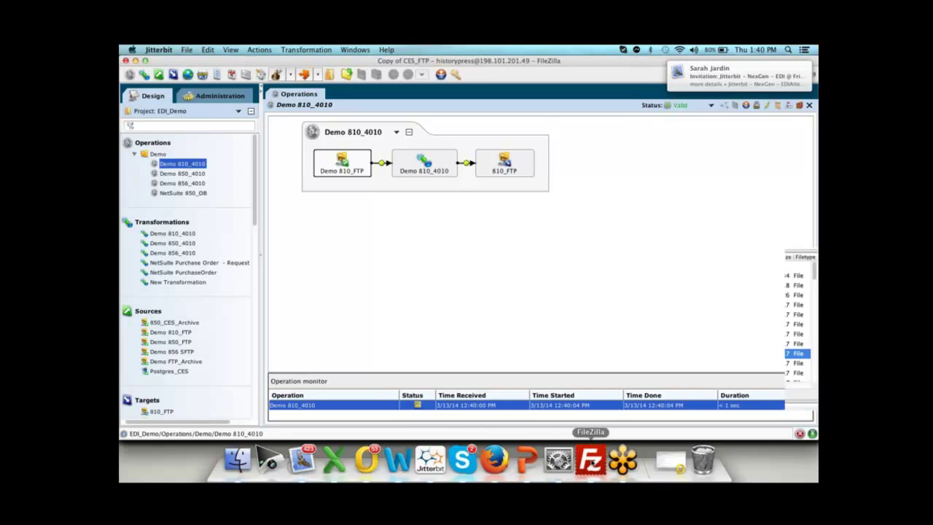
{"action": "left_click", "coordinate": [422, 276]}
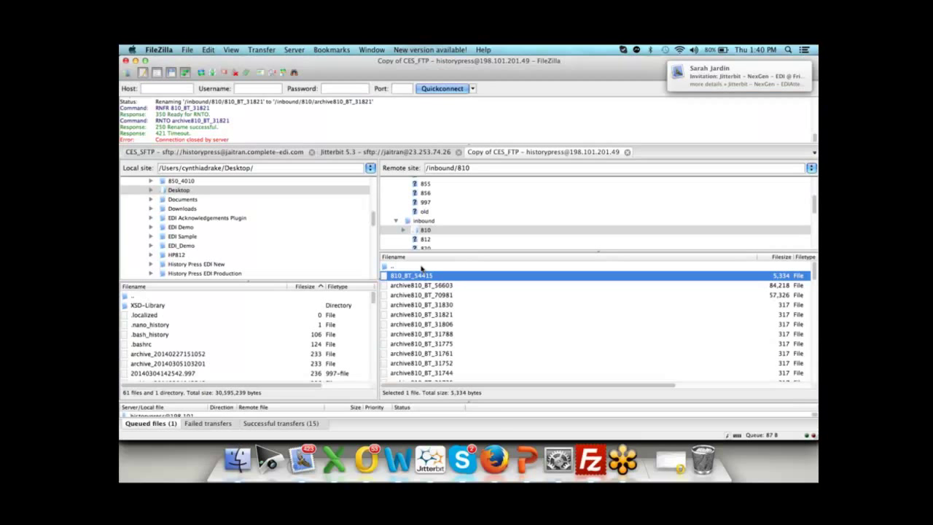
{"action": "left_click", "coordinate": [419, 266]}
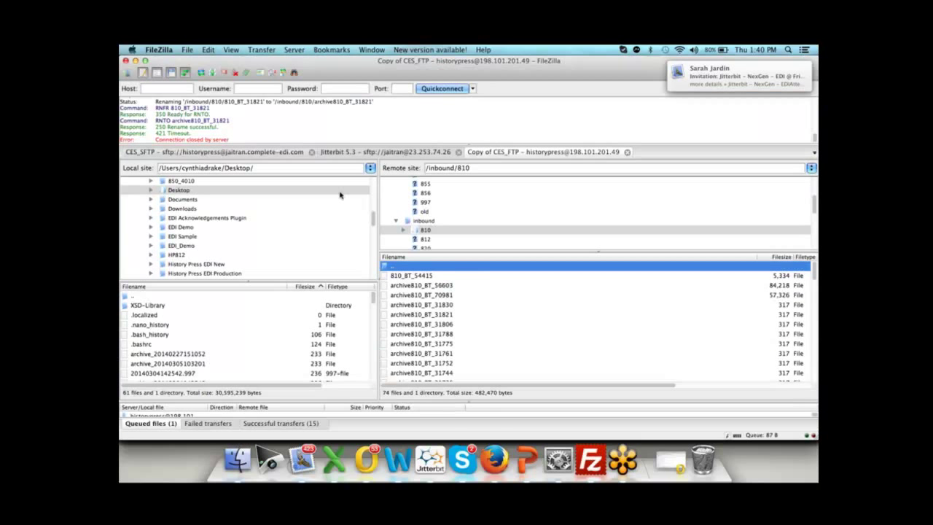
{"action": "left_click", "coordinate": [201, 74]}
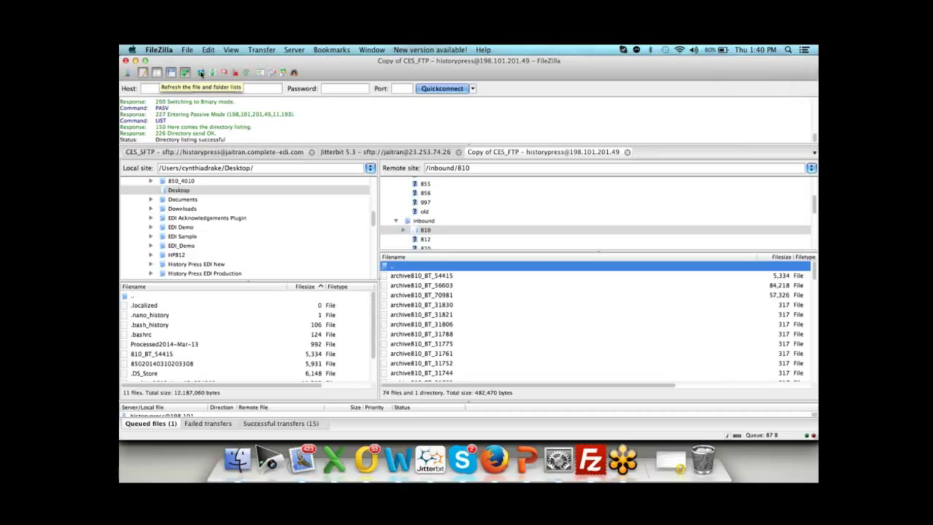
Step: Rename the remote file archive810_BT_54415 to 810_BT_54415
{"action": "left_click", "coordinate": [416, 276]}
{"action": "right_click", "coordinate": [416, 276]}
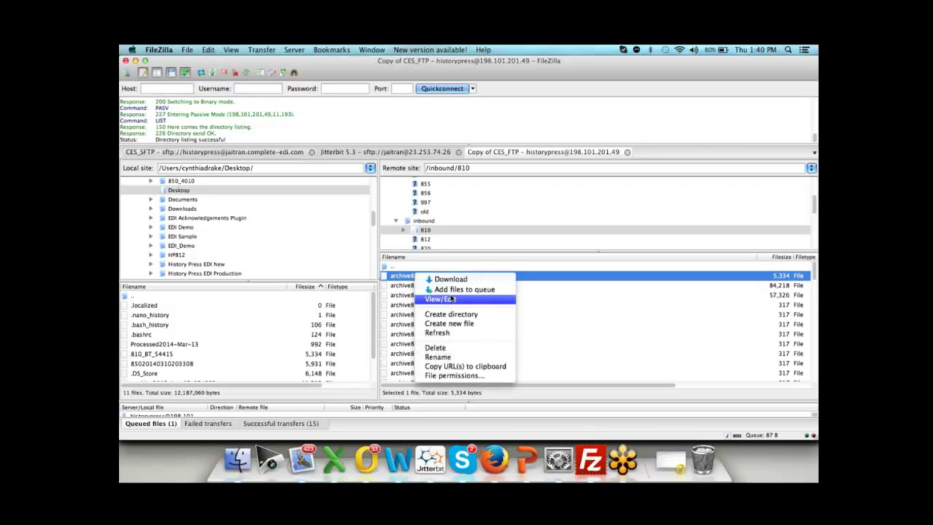
{"action": "left_click", "coordinate": [437, 356]}
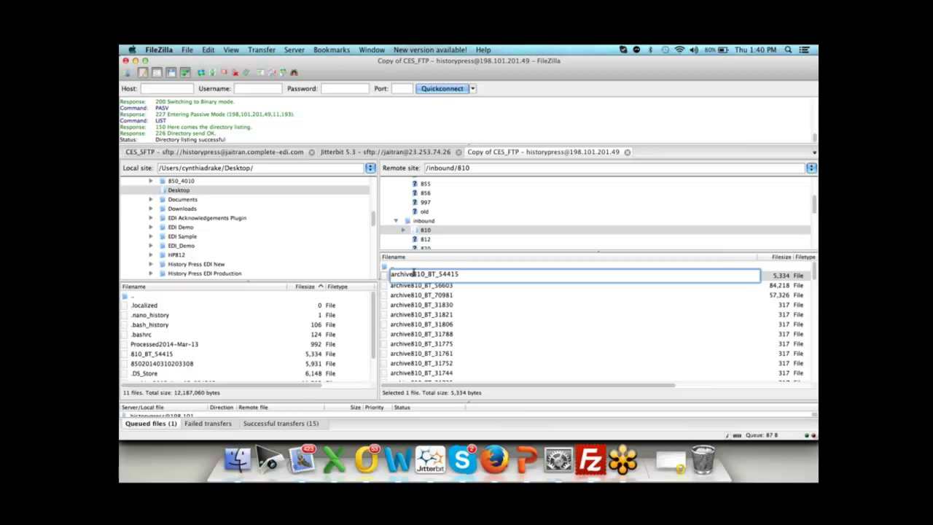
{"action": "key", "text": "BackSpace"}
{"action": "key", "text": "BackSpace"}
{"action": "key", "text": "BackSpace"}
{"action": "key", "text": "BackSpace"}
{"action": "key", "text": "BackSpace"}
{"action": "key", "text": "BackSpace"}
{"action": "key", "text": "BackSpace"}
{"action": "left_click", "coordinate": [454, 314]}
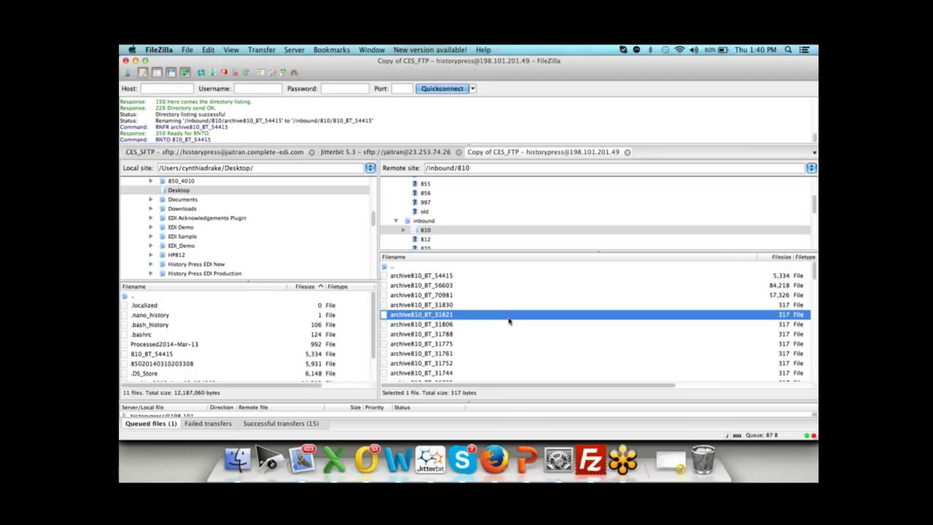
Step: Return to Jitterbit Studio, test the connection of the Demo 810_FTP source, and close the source
{"action": "left_click", "coordinate": [430, 457]}
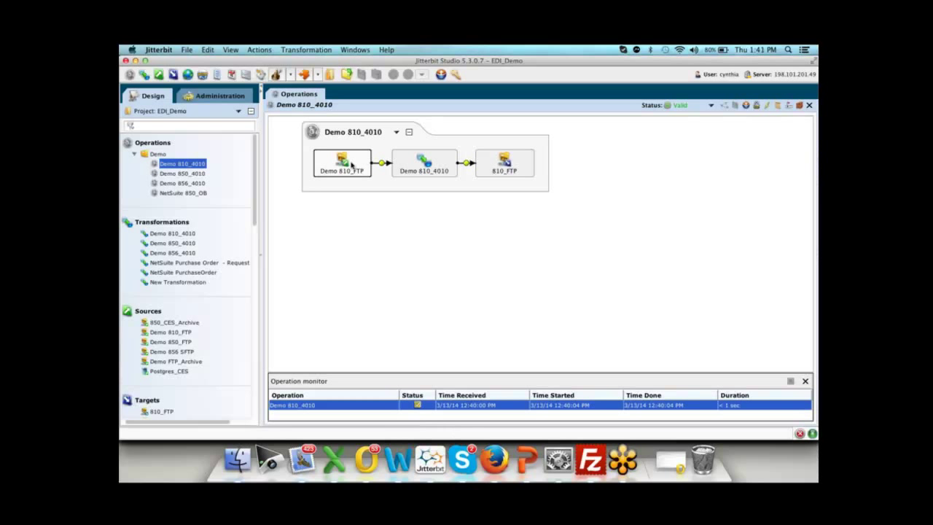
{"action": "double_click", "coordinate": [355, 173]}
{"action": "left_click", "coordinate": [460, 169]}
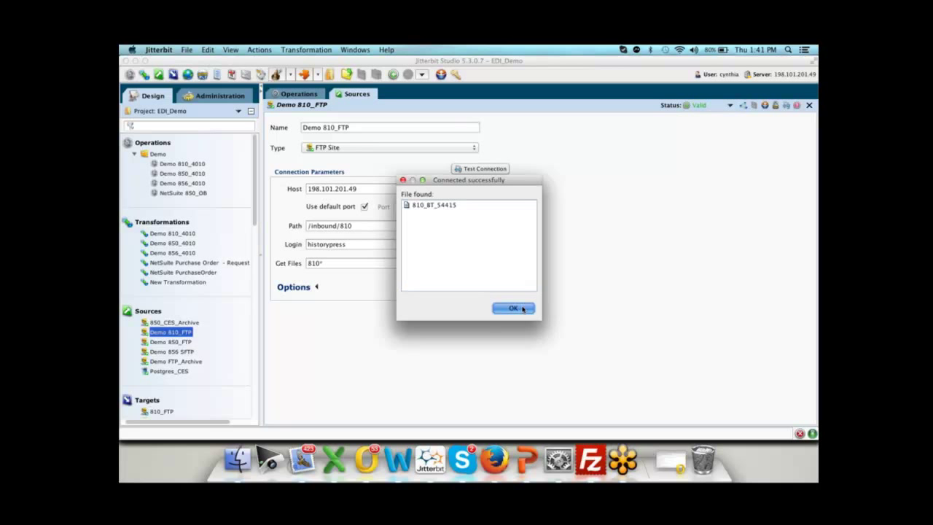
{"action": "left_click", "coordinate": [521, 308]}
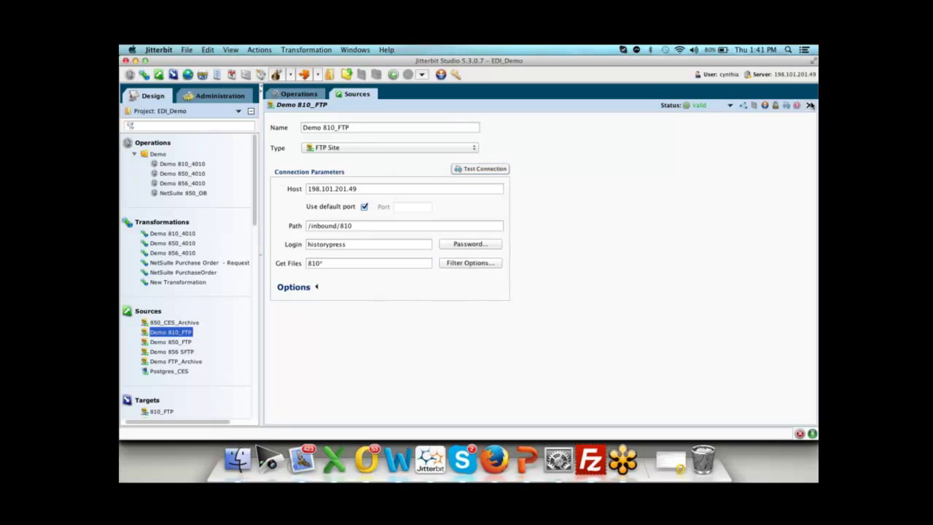
{"action": "left_click", "coordinate": [809, 105]}
Step: Run the Demo 810_4010 operation, and reload the EDI log detail page in Firefox
{"action": "left_click", "coordinate": [767, 107]}
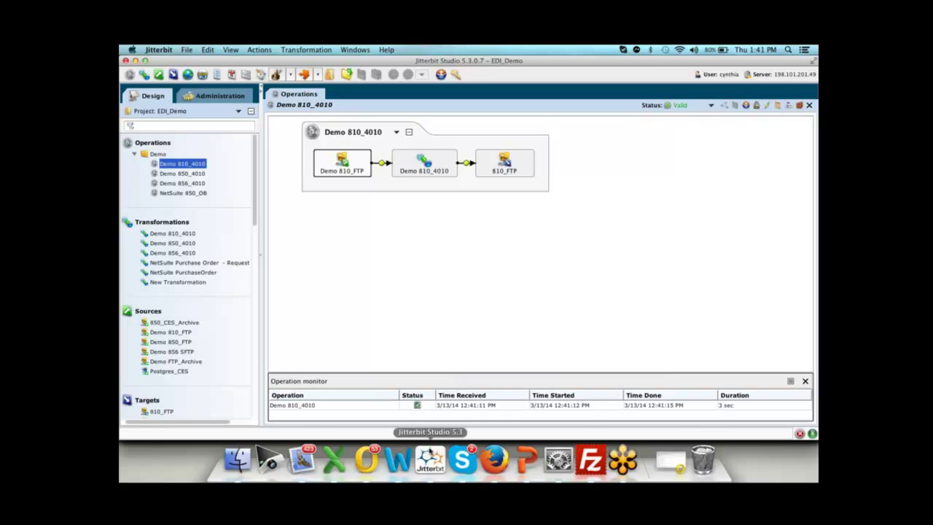
{"action": "left_click", "coordinate": [494, 458]}
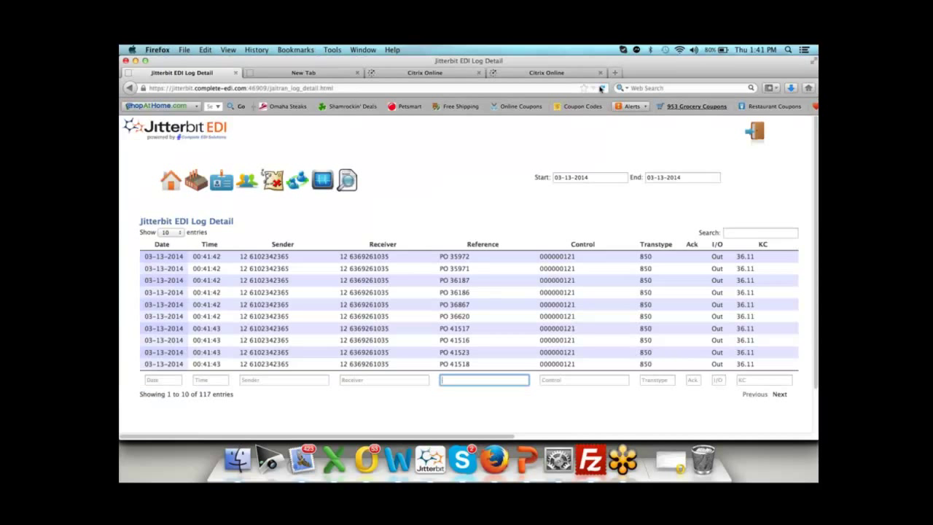
{"action": "left_click", "coordinate": [602, 89]}
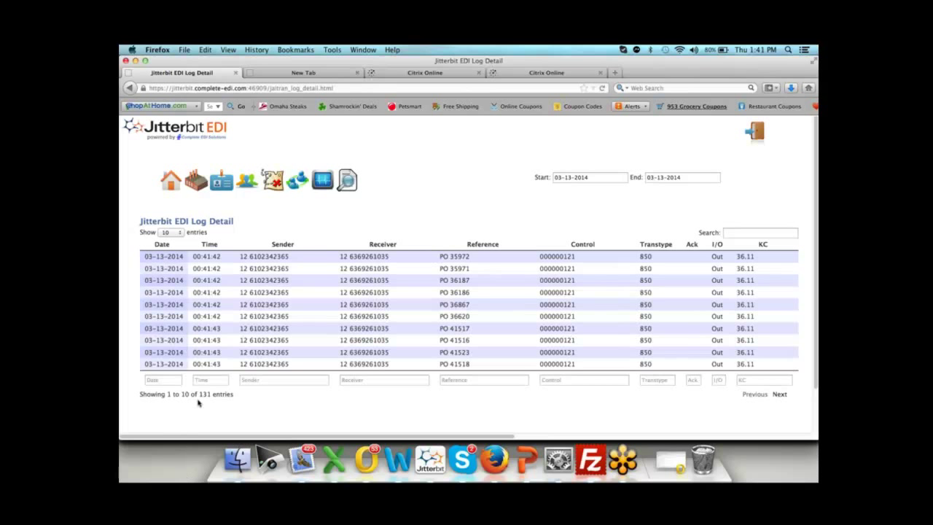
Step: Filter the log detail by transaction type 810 and go to the last page of entries
{"action": "left_click", "coordinate": [659, 378]}
{"action": "type", "text": "810"}
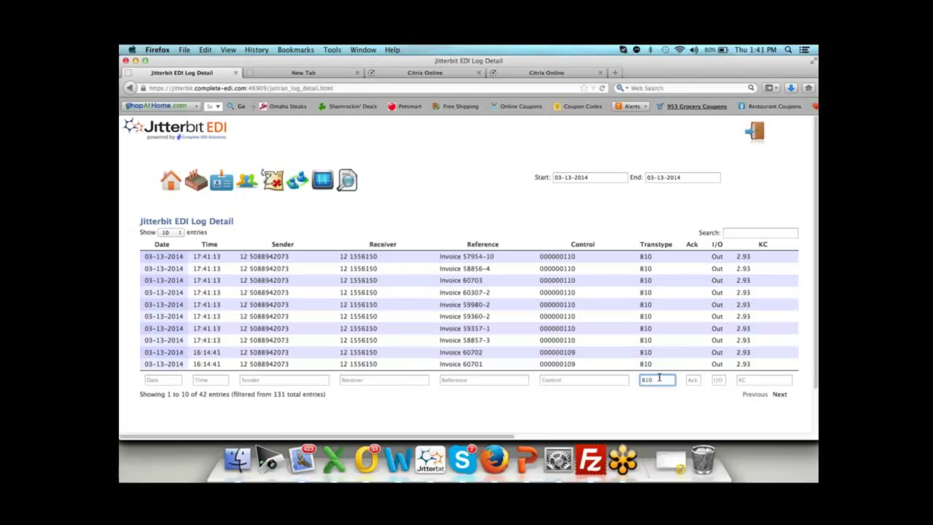
{"action": "left_click", "coordinate": [779, 394]}
{"action": "left_click", "coordinate": [779, 394]}
{"action": "left_click", "coordinate": [779, 394]}
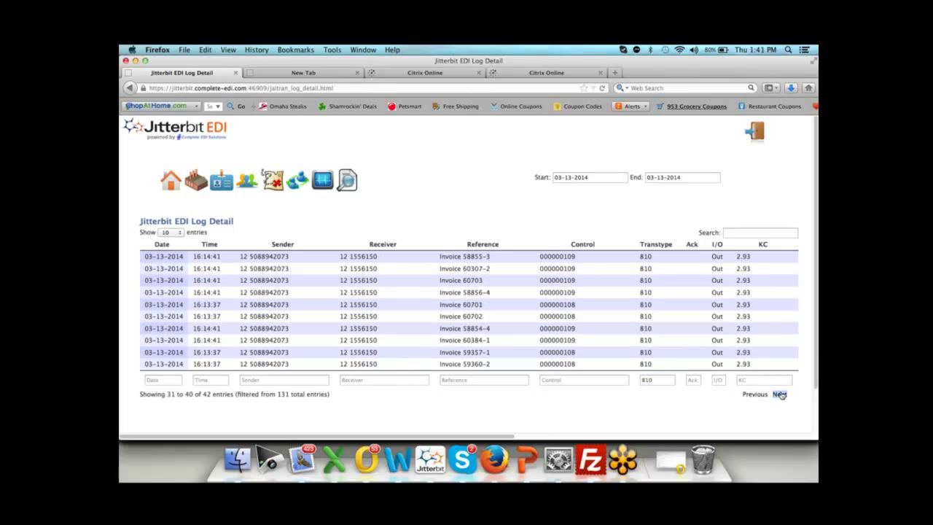
{"action": "left_click", "coordinate": [779, 394]}
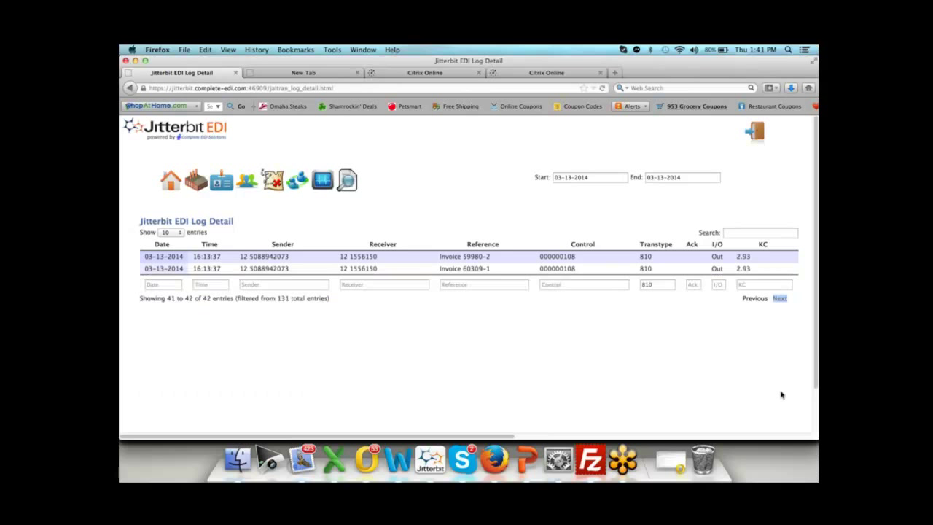
Step: View the raw EDI data of the last 810 invoice entry and close it
{"action": "left_click", "coordinate": [489, 268]}
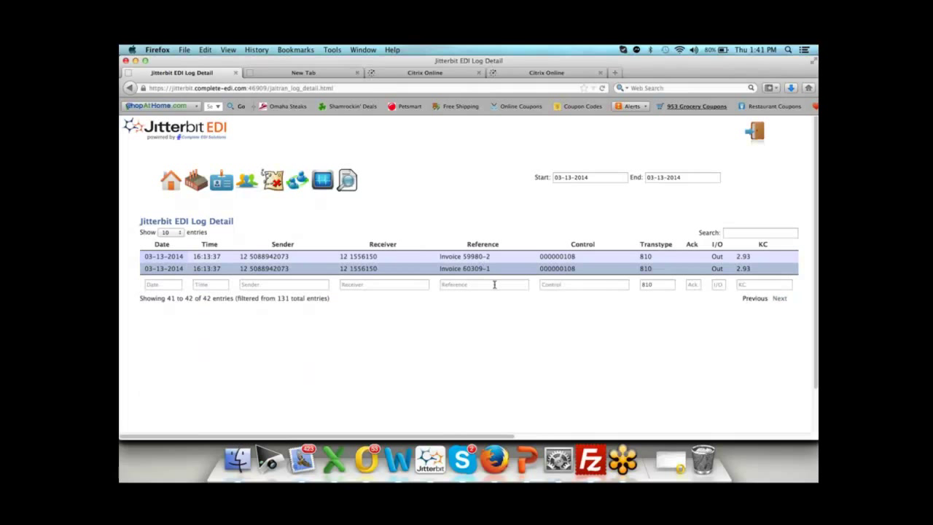
{"action": "left_click", "coordinate": [348, 181]}
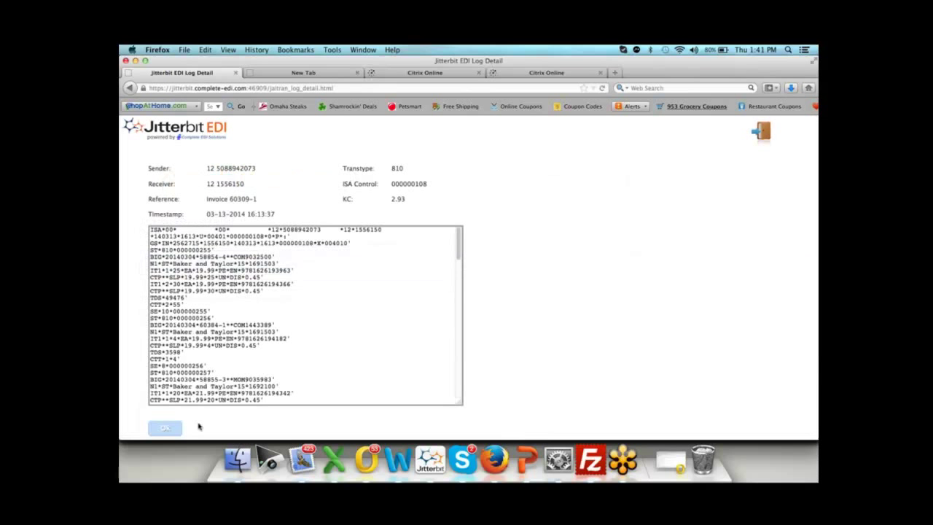
{"action": "left_click", "coordinate": [165, 428]}
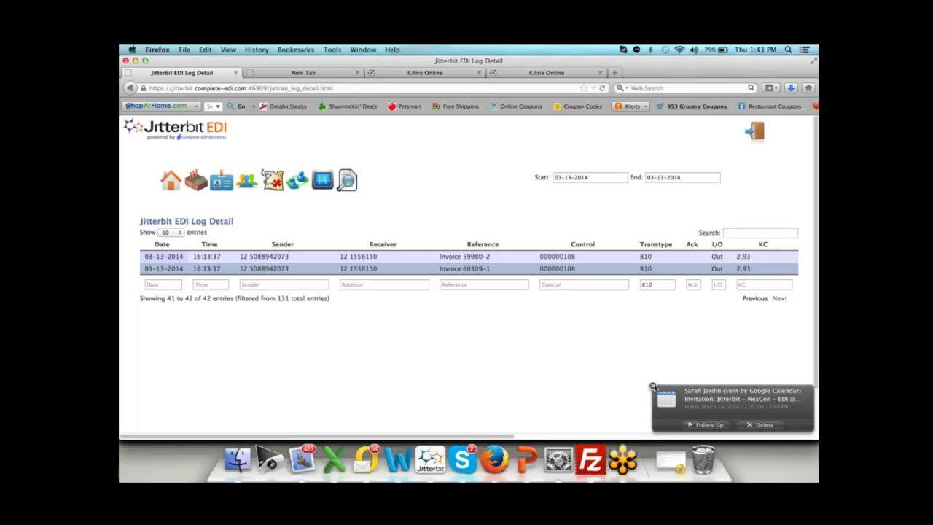
Step: Dismiss the calendar notification, switch to PowerPoint and present the Questions? slide as a slide show
{"action": "left_click", "coordinate": [653, 386]}
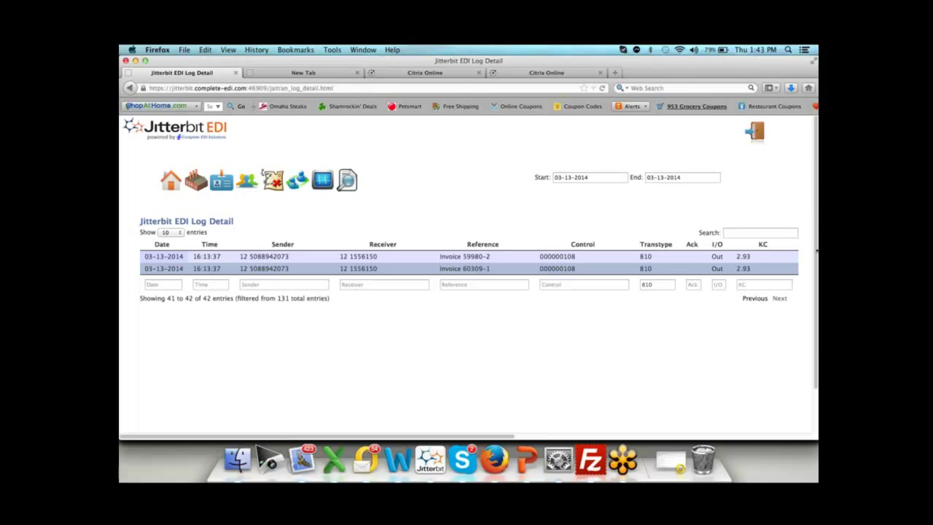
{"action": "left_click", "coordinate": [526, 459]}
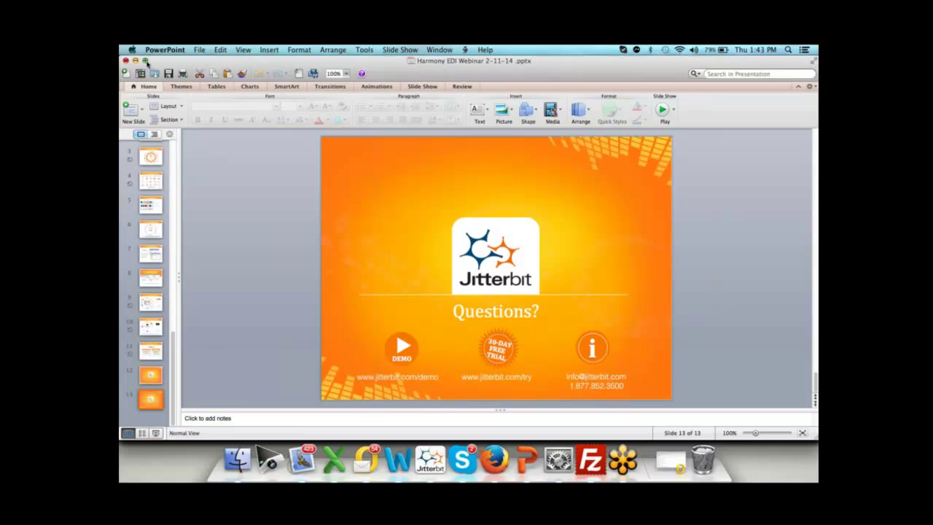
{"action": "left_click", "coordinate": [156, 434]}
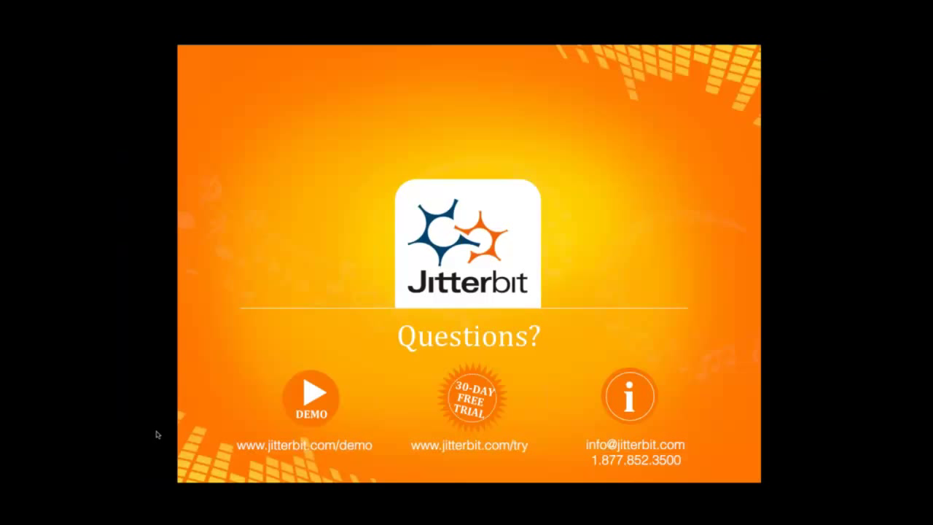